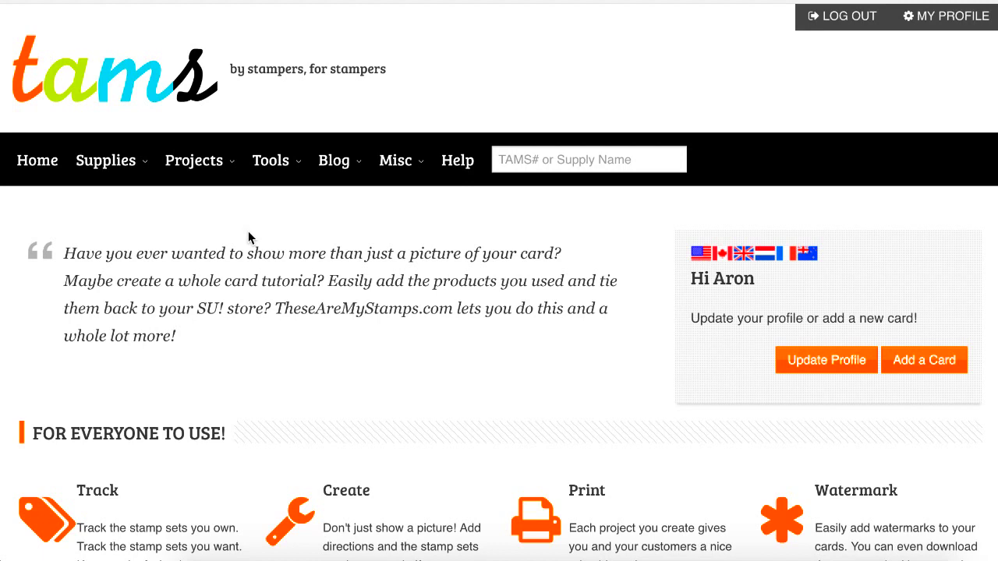
- Open the Link Generator from the Tools menu on the TAMS home page
mouse_move(273, 165)
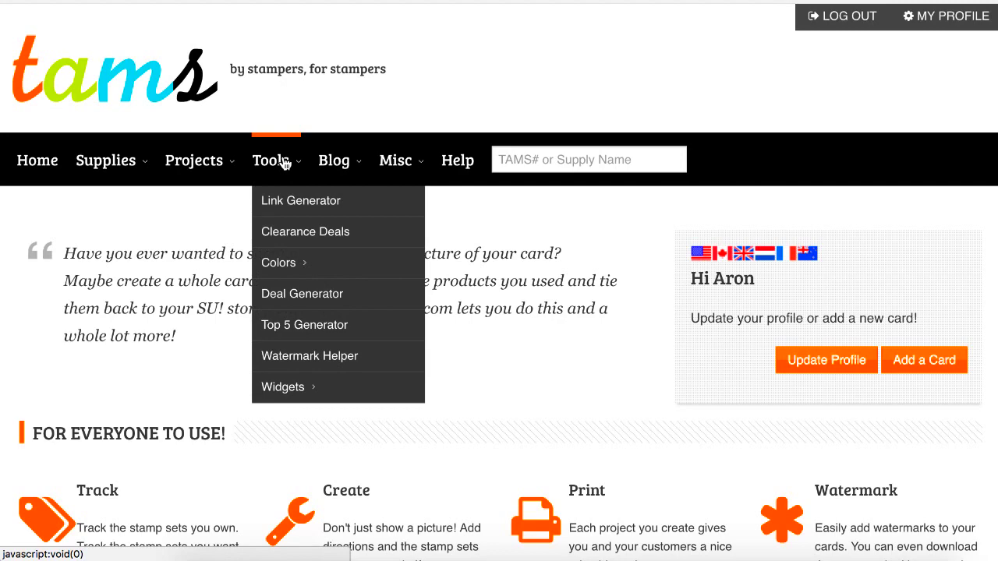
left_click(288, 203)
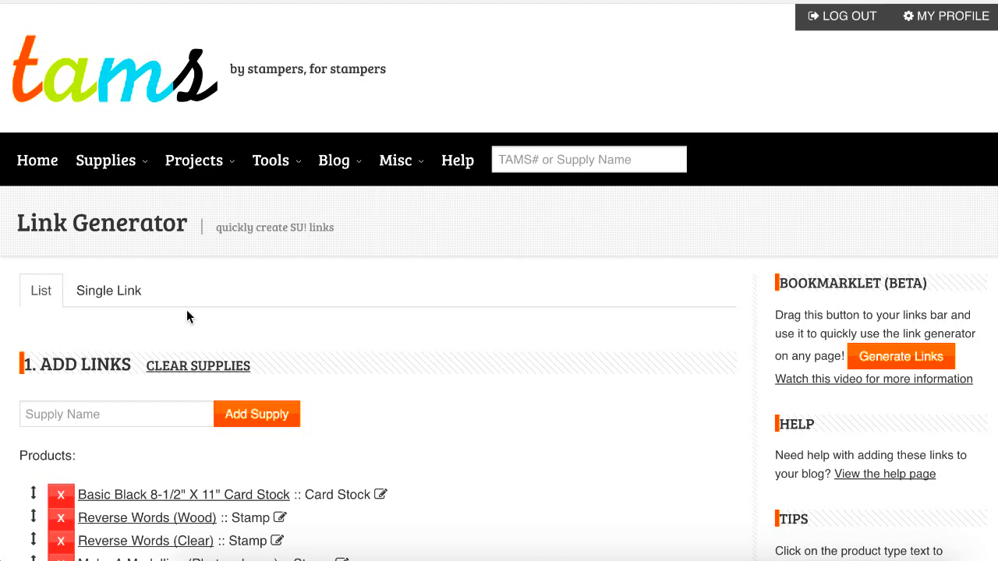
- Get Single Link results for Whisper White 8-1/2" X 11" Card Stock, then return to the List tab
left_click(100, 293)
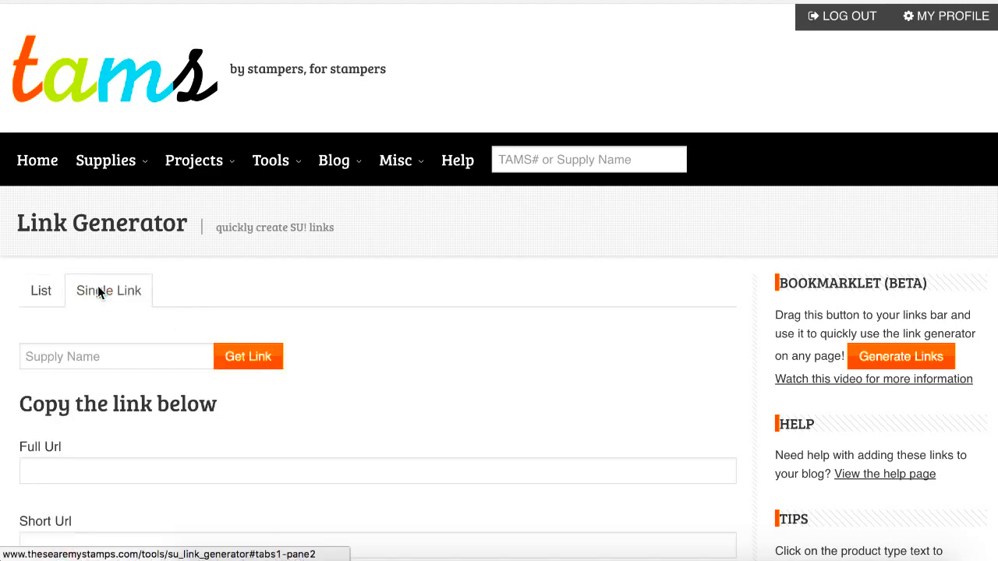
scroll(357, 369, "down", 2)
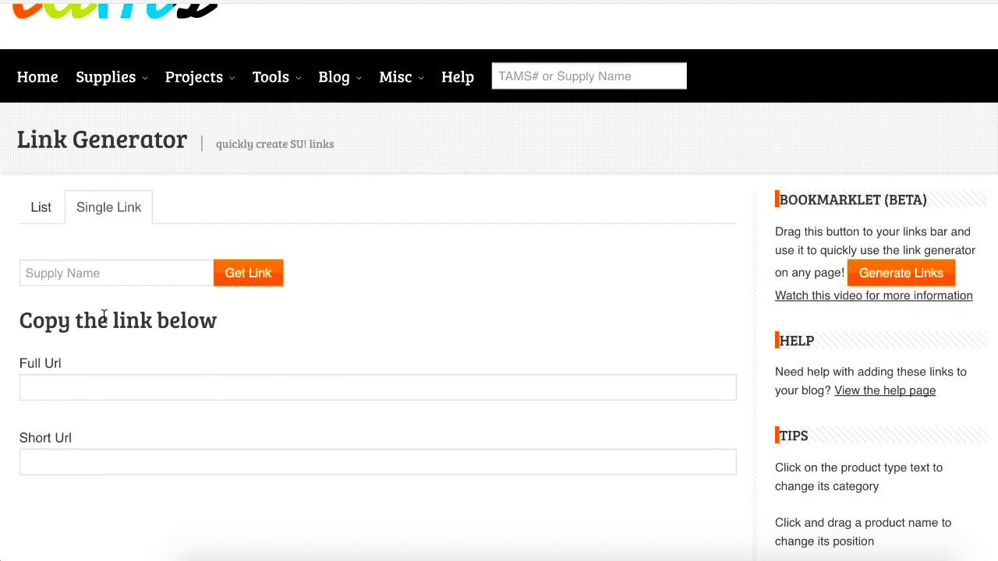
left_click(82, 273)
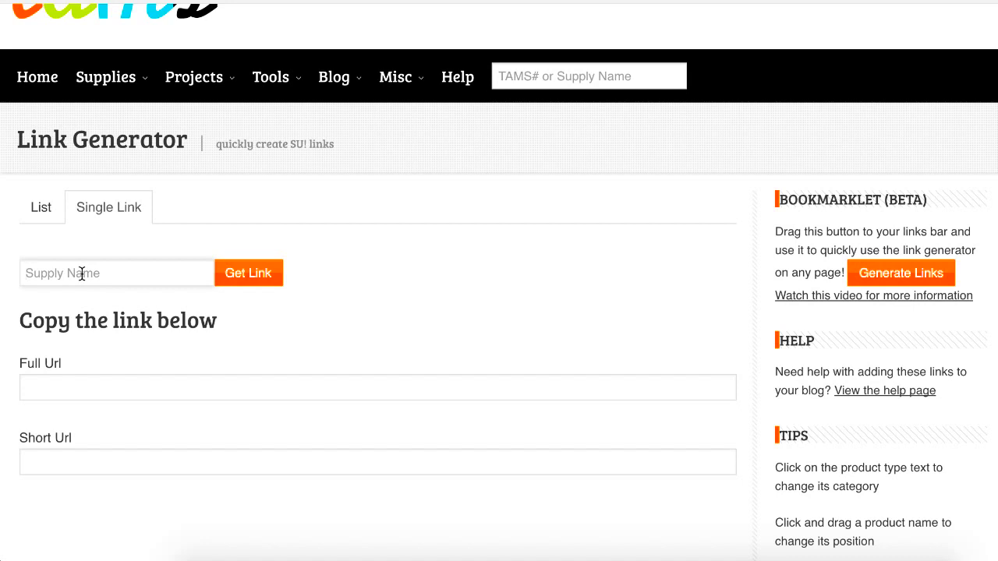
type("whisper ")
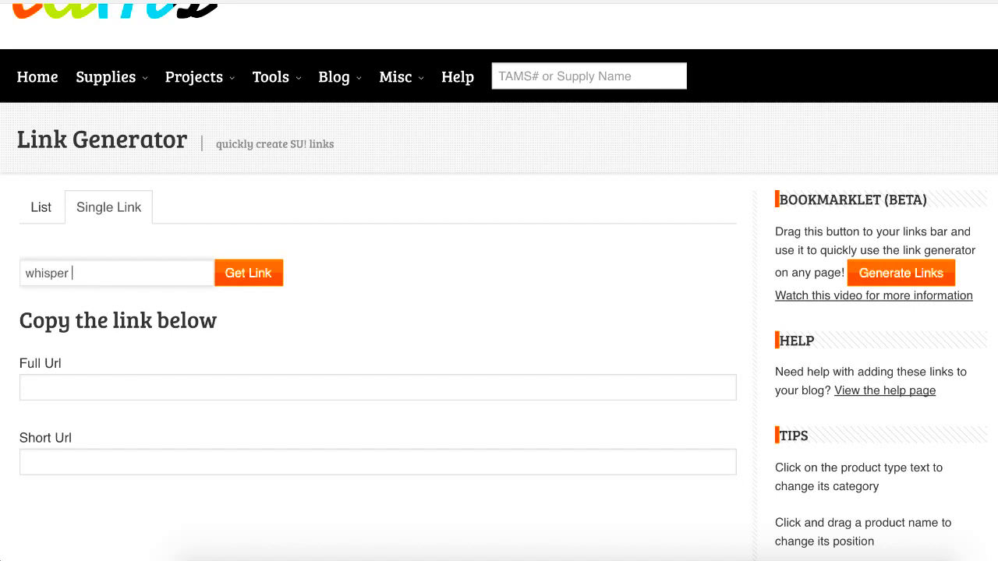
type("white")
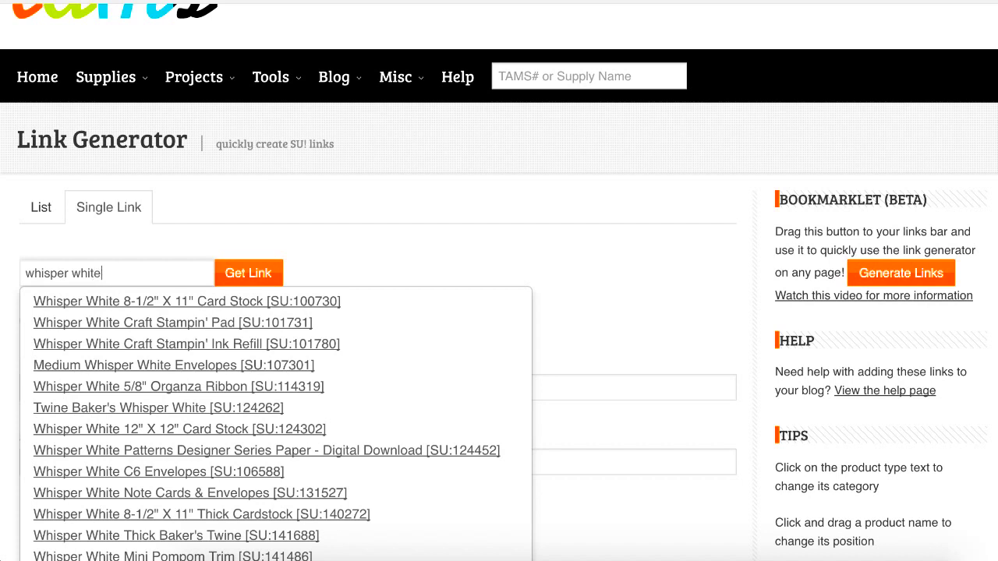
key("Down")
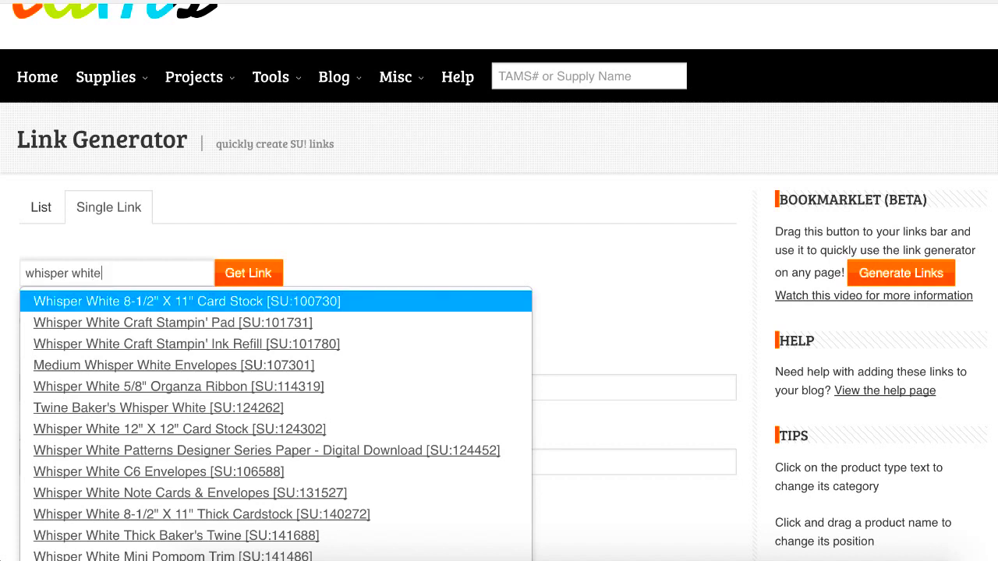
key("Return")
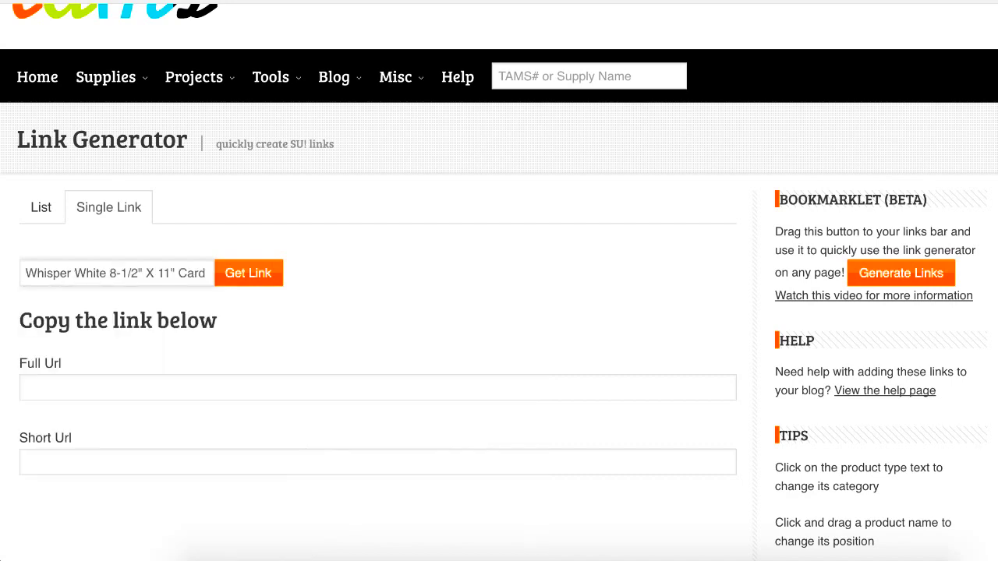
scroll(305, 361, "down", 1)
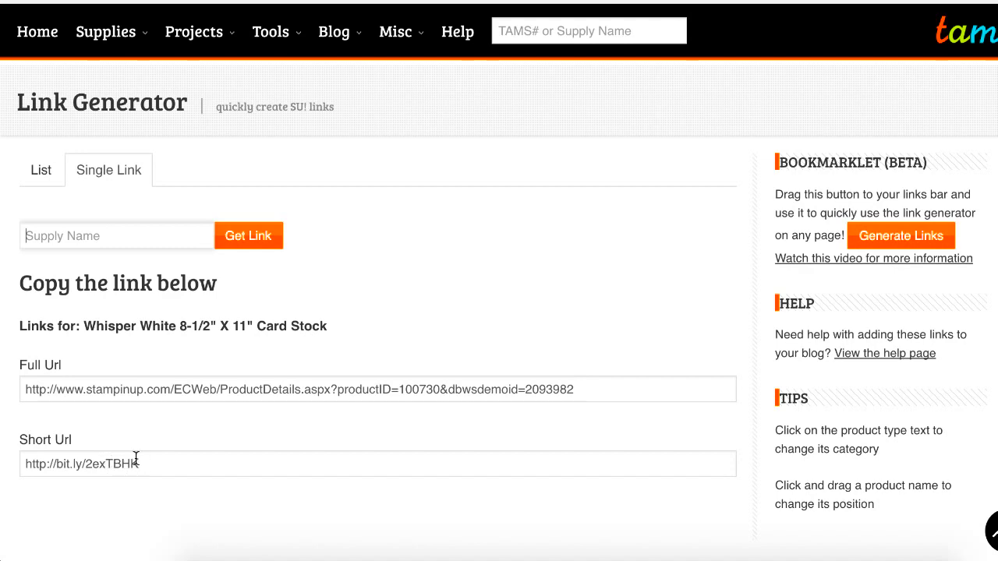
left_click(42, 172)
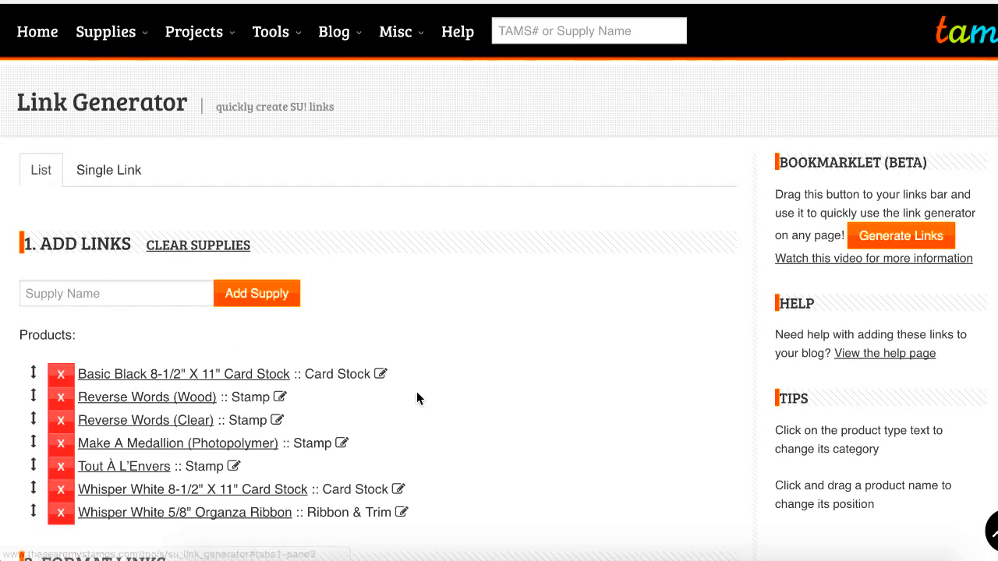
- Enter 'medaillon sur' in the Supply Name box
scroll(428, 384, "down", 3)
scroll(428, 384, "up", 1)
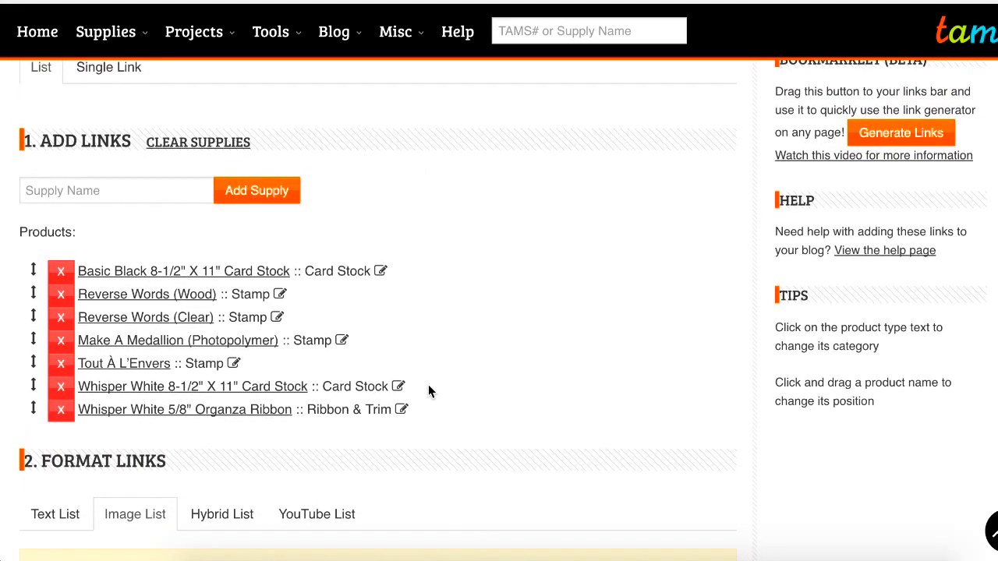
left_click(99, 193)
type("medaillon sure")
key("BackSpace")
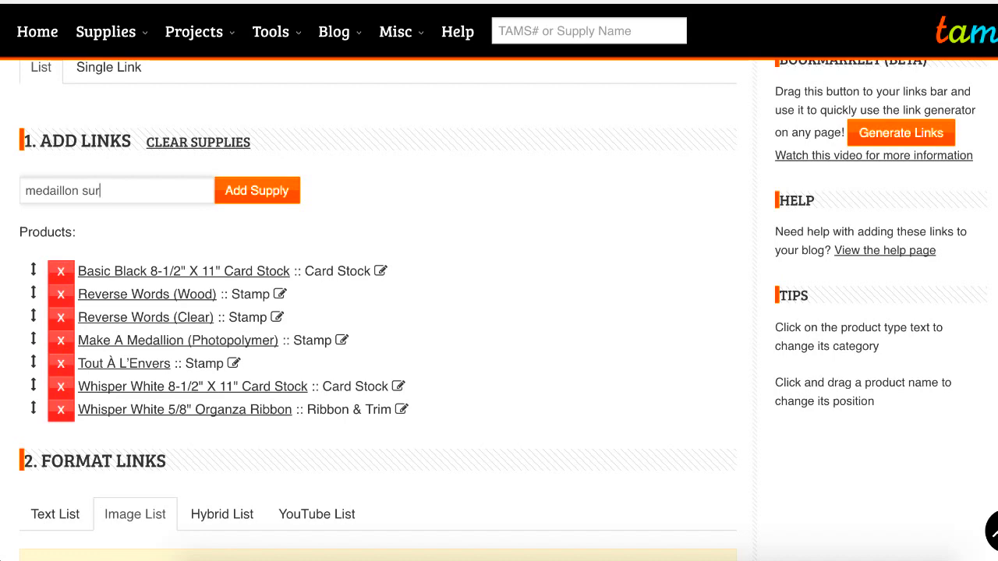
- Choose Médaillon Sur Mesure from the suggestions and add it as the eighth supply
key("Down")
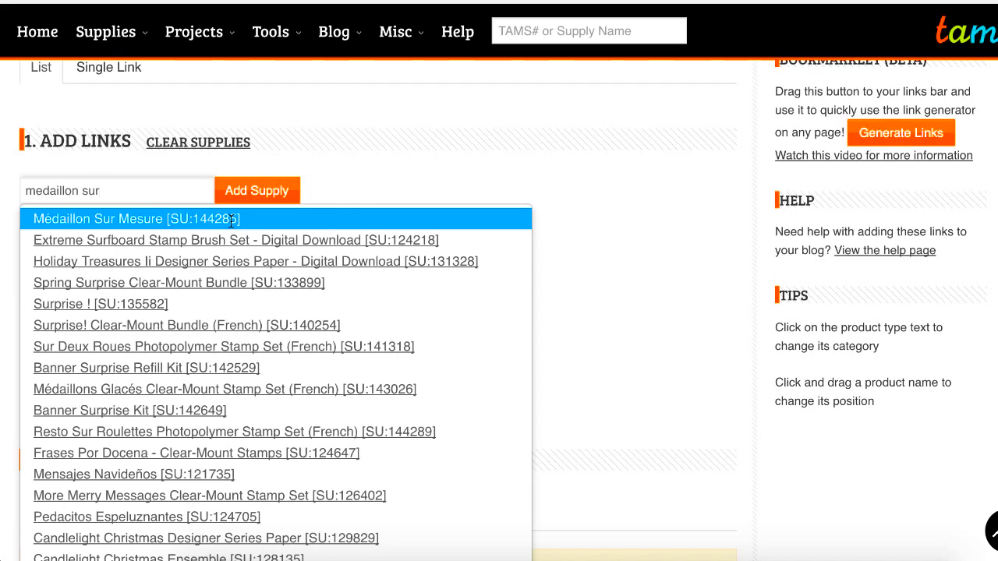
key("Down")
key("Down")
key("Down")
key("Down")
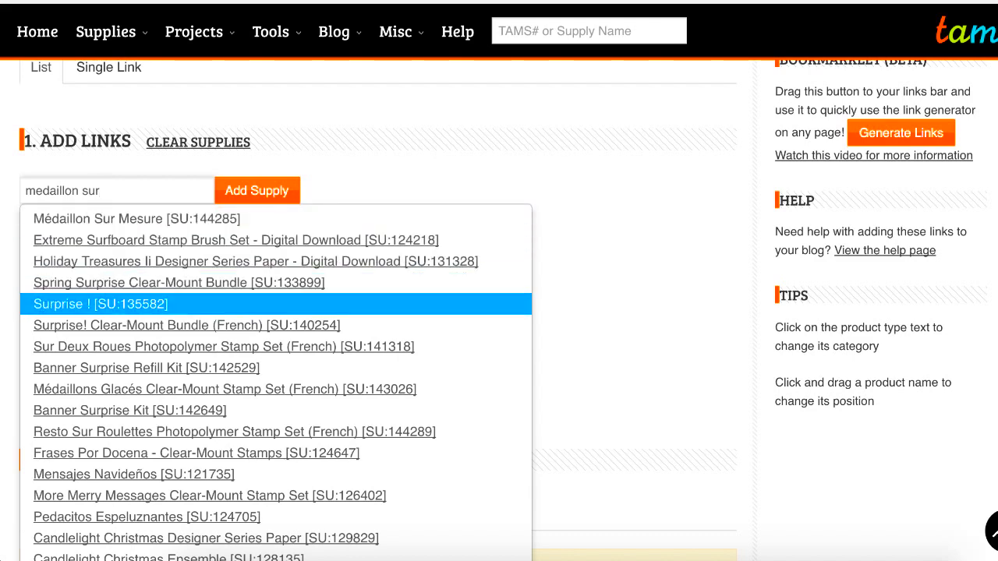
key("Up")
key("Up")
key("Up")
key("Up")
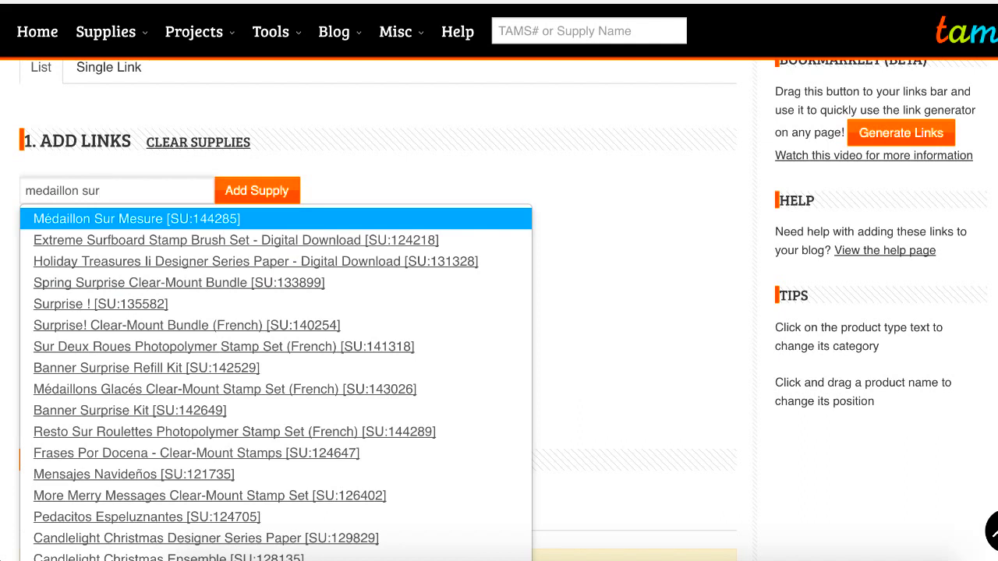
key("Down")
key("Down")
key("Up")
key("Up")
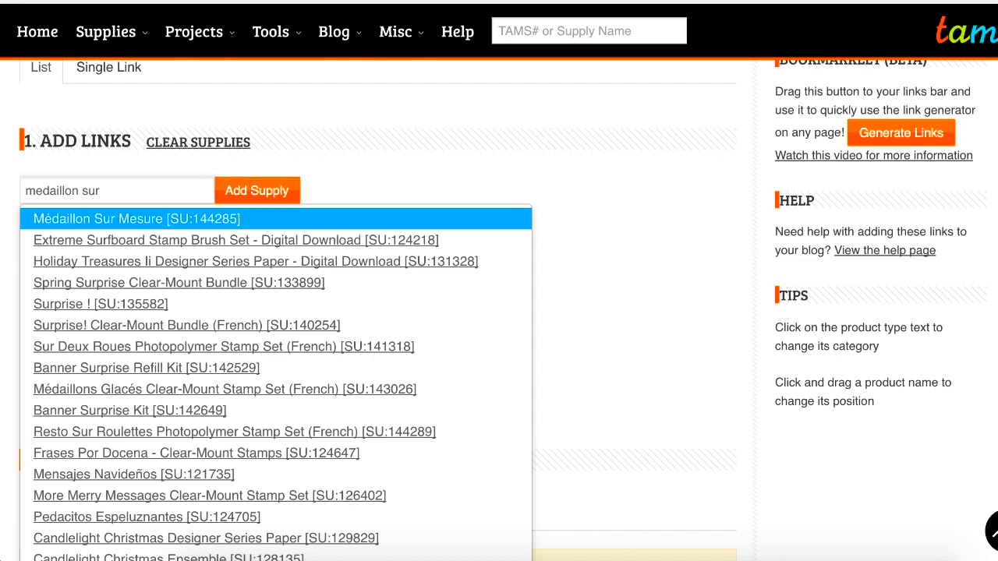
key("Return")
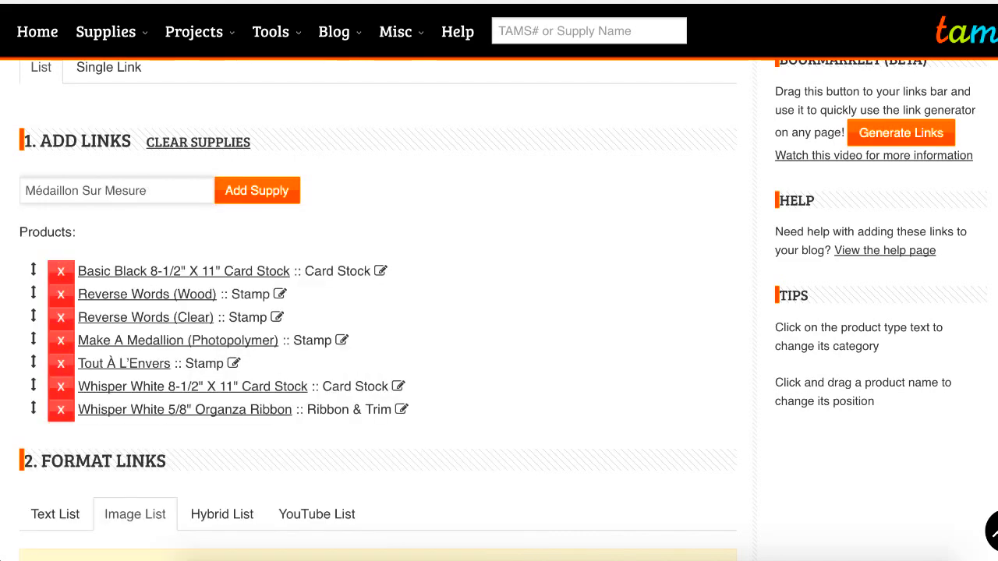
key("Return")
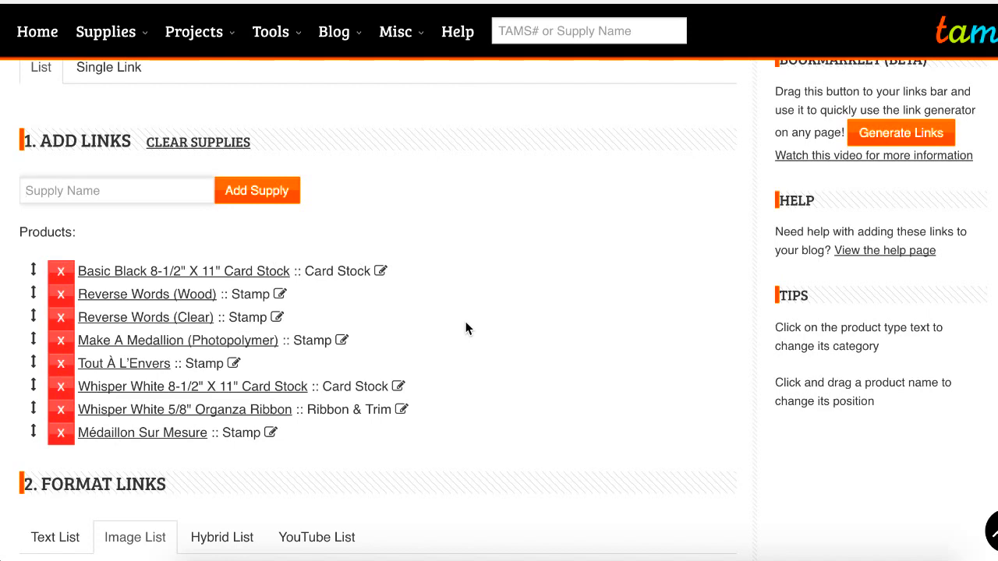
scroll(466, 328, "down", 2)
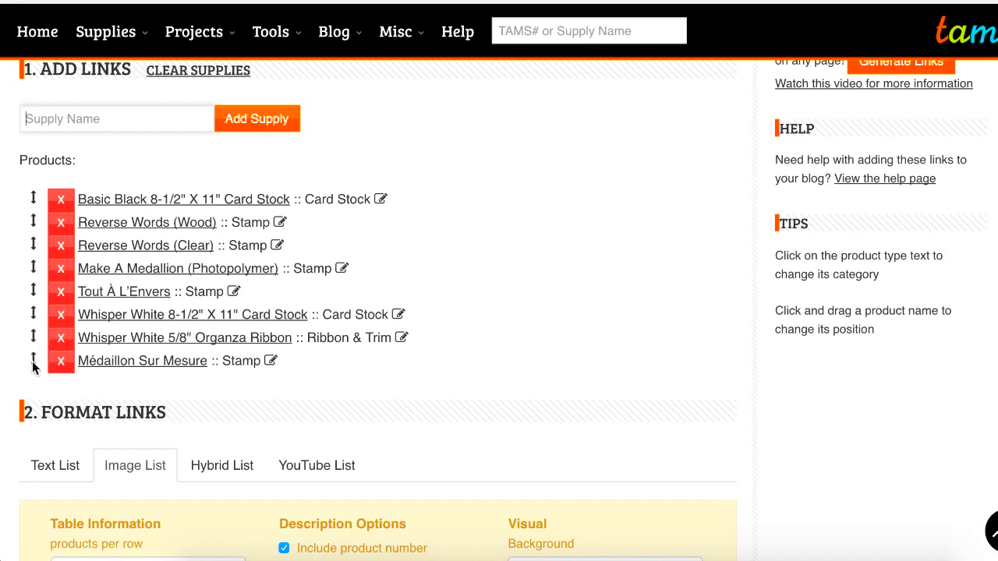
- Drag Médaillon Sur Mesure under Basic Black, leaving Basic Black's category as Card Stock
left_click_drag(32, 362, 31, 222)
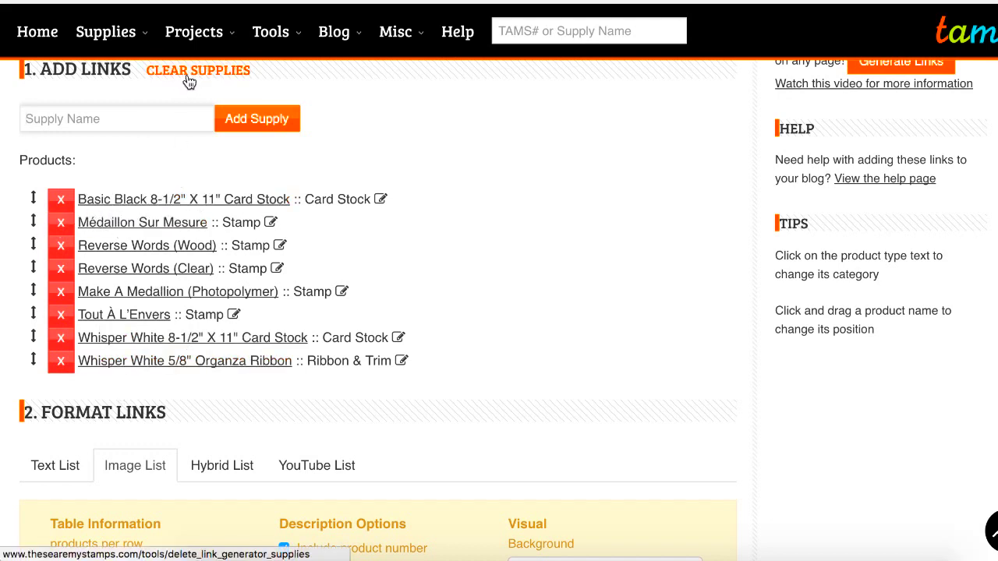
left_click(331, 198)
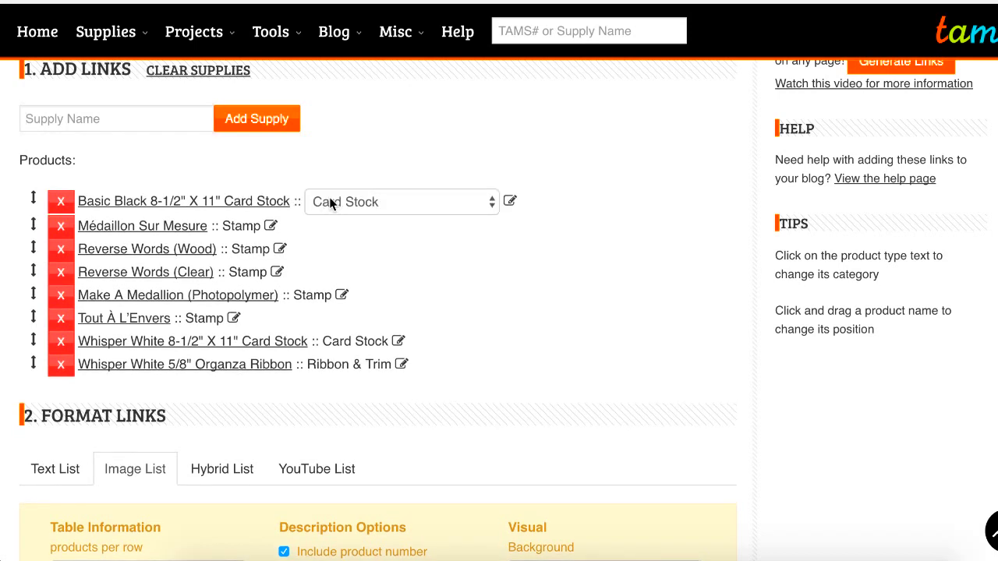
left_click(330, 202)
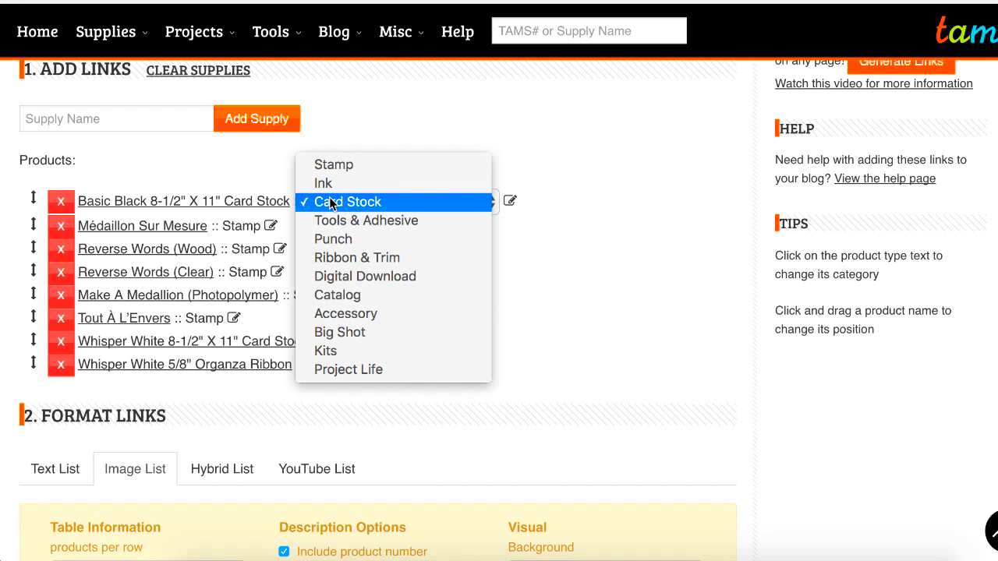
left_click(544, 204)
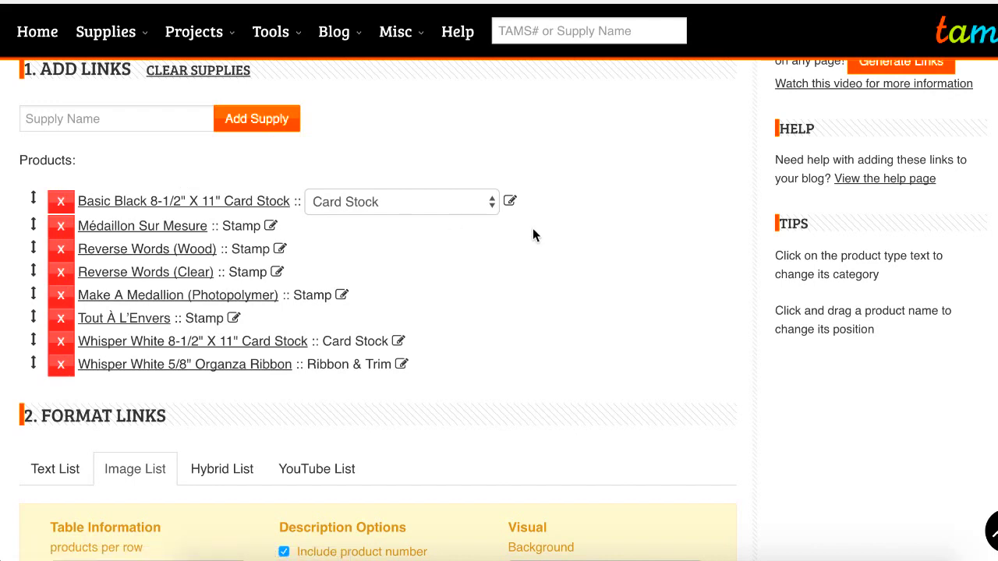
- Generate a plain Text List preview of the products
scroll(534, 229, "down", 1)
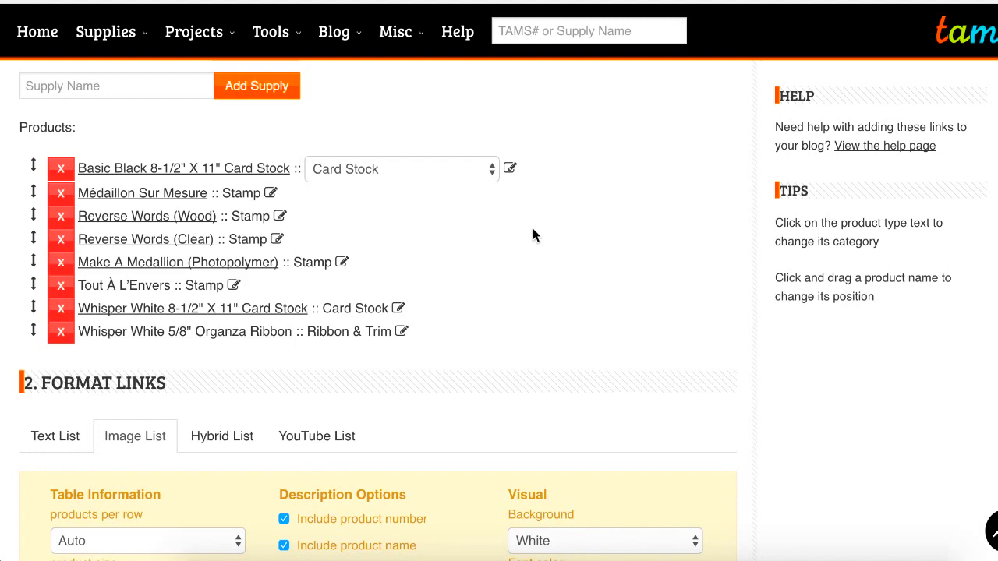
scroll(532, 235, "down", 1)
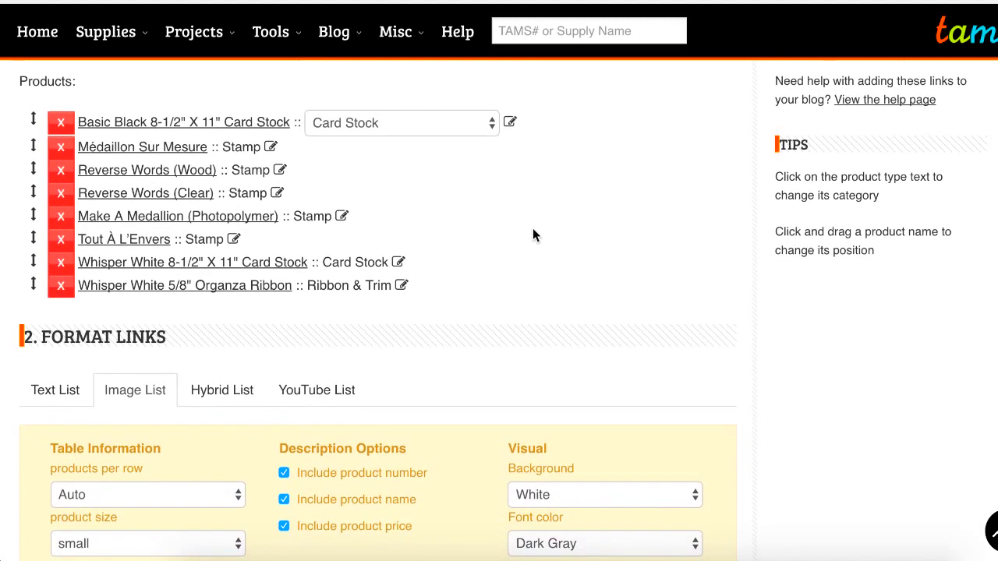
scroll(532, 235, "down", 1)
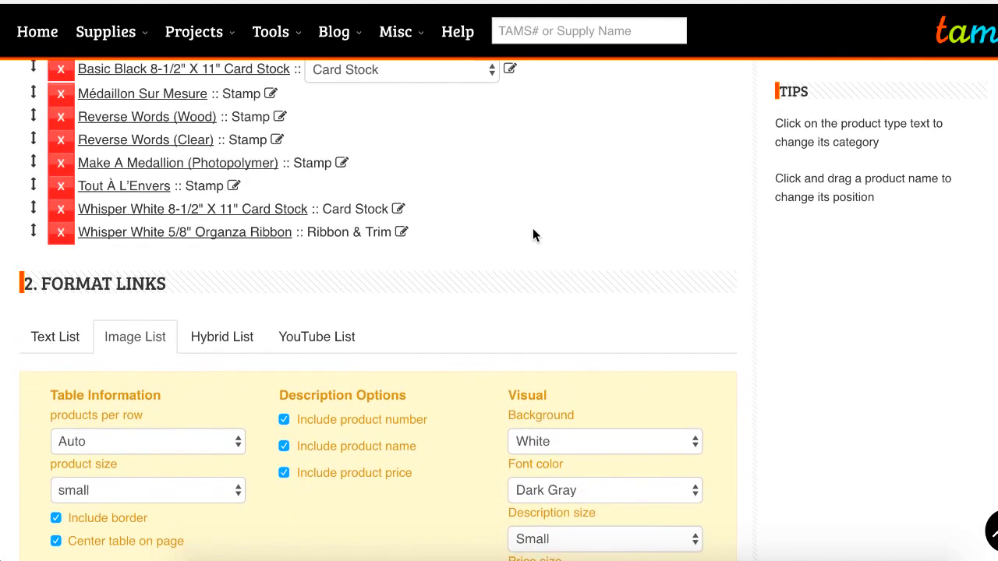
scroll(532, 235, "down", 2)
left_click(59, 263)
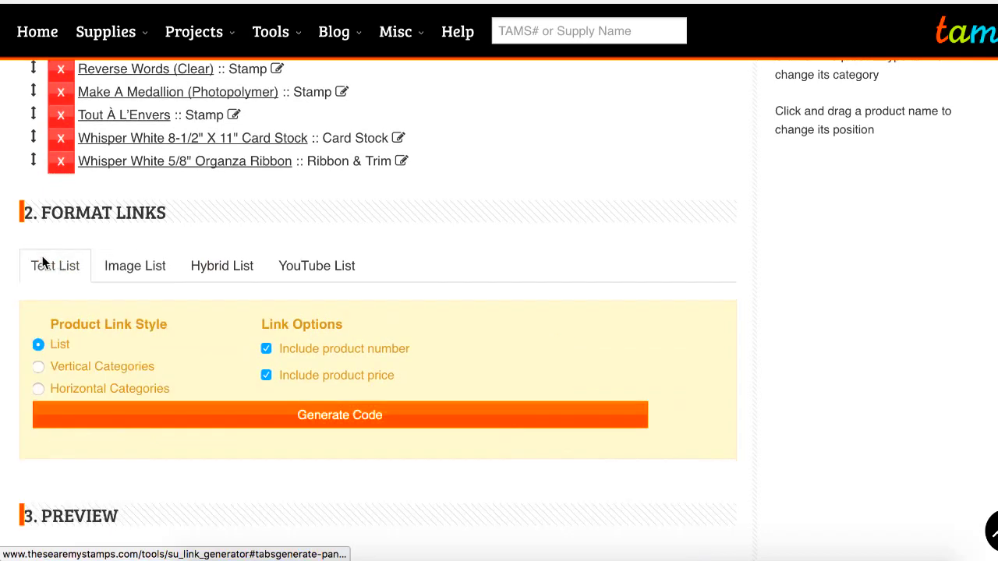
scroll(36, 226, "down", 2)
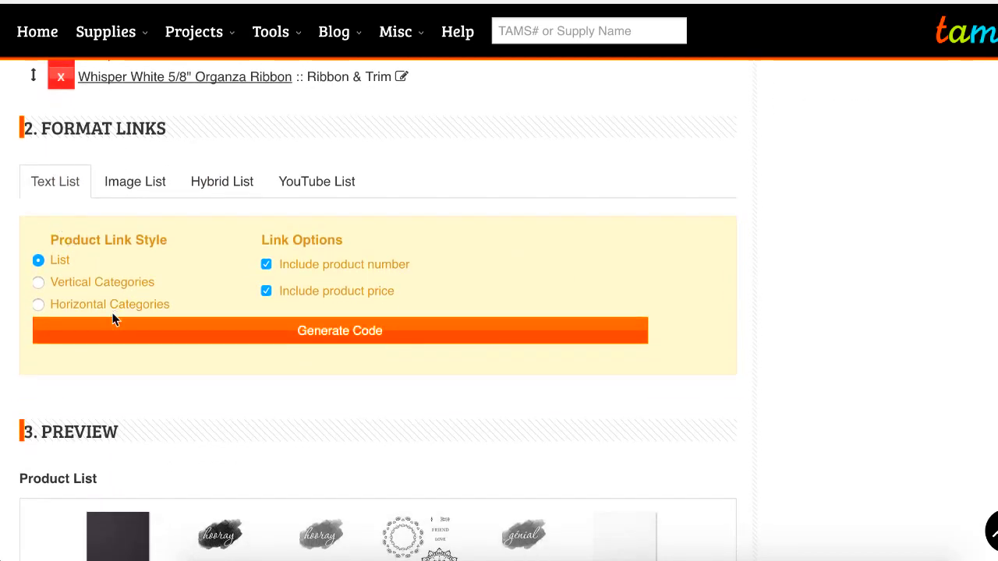
left_click(57, 184)
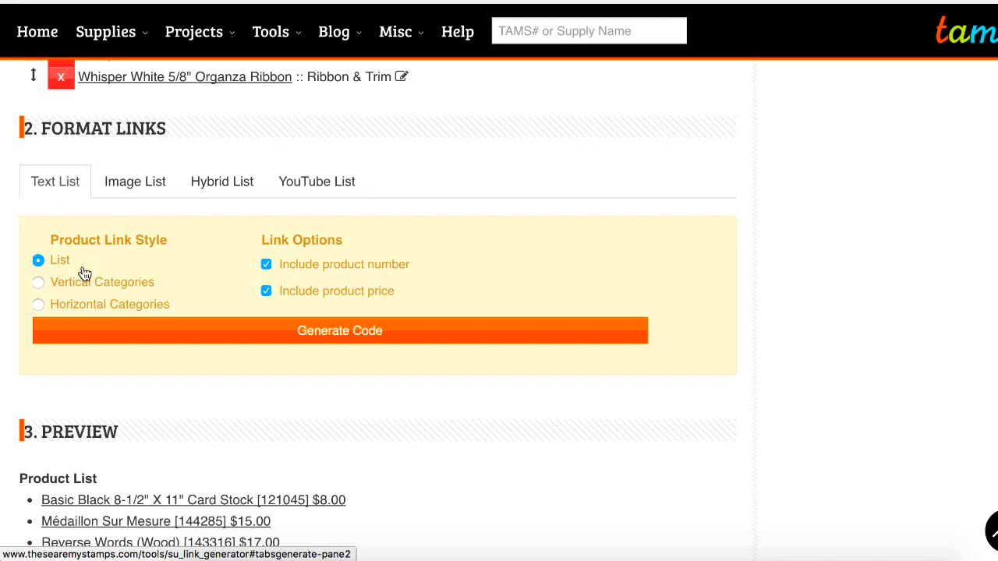
scroll(229, 395, "down", 3)
scroll(229, 396, "down", 2)
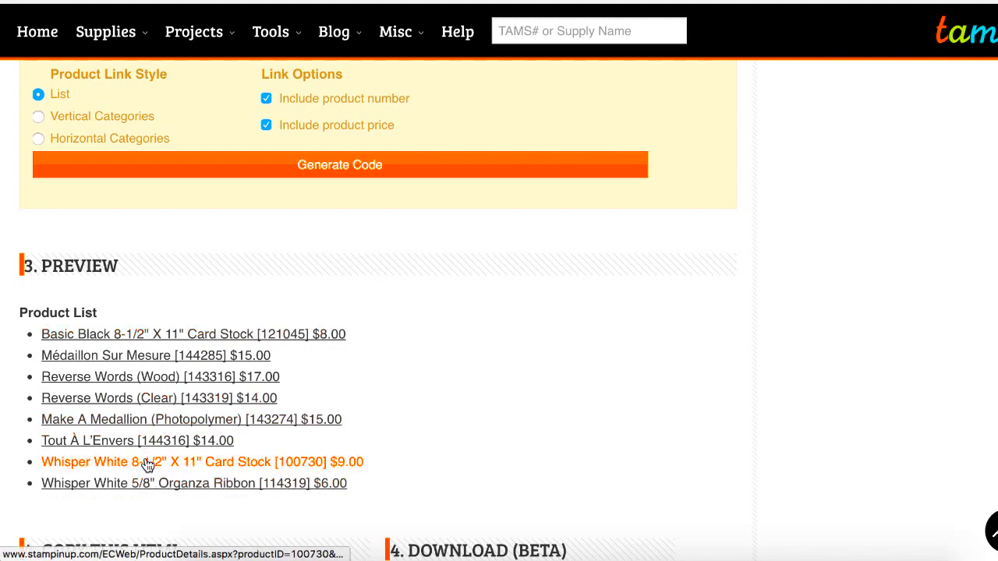
scroll(159, 284, "up", 1)
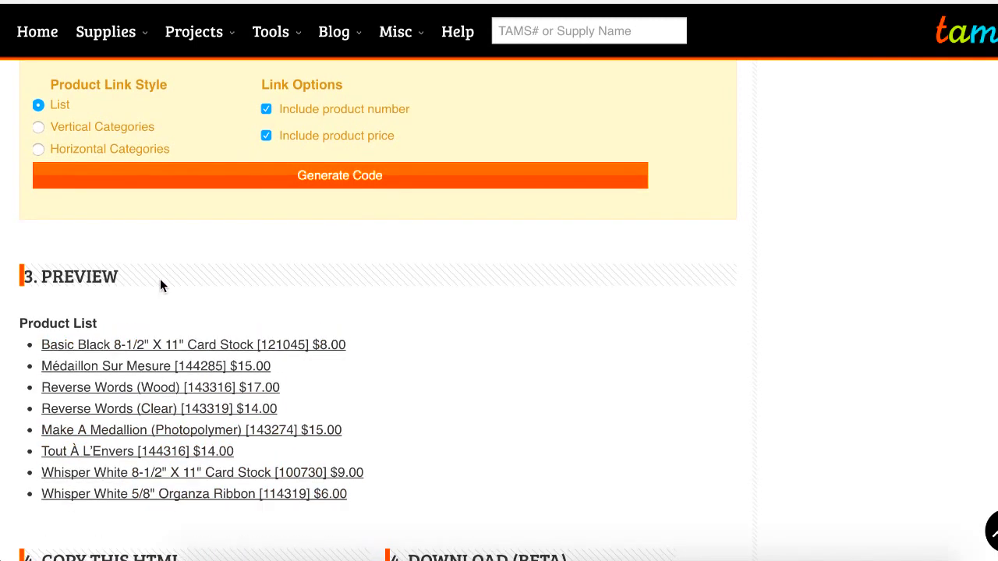
left_click(222, 179)
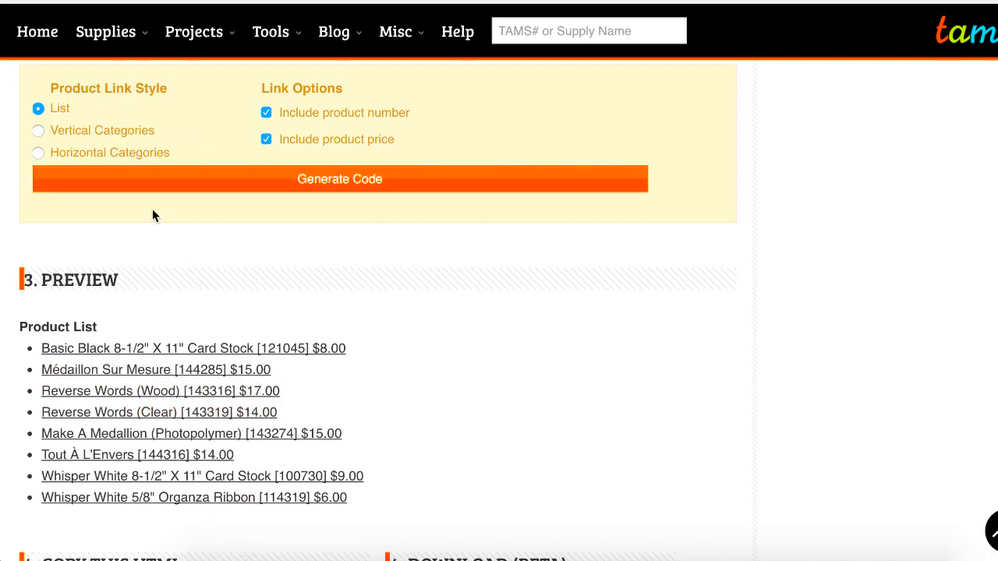
- Regenerate the preview with Vertical Categories, then with Horizontal Categories
left_click(37, 132)
left_click(111, 190)
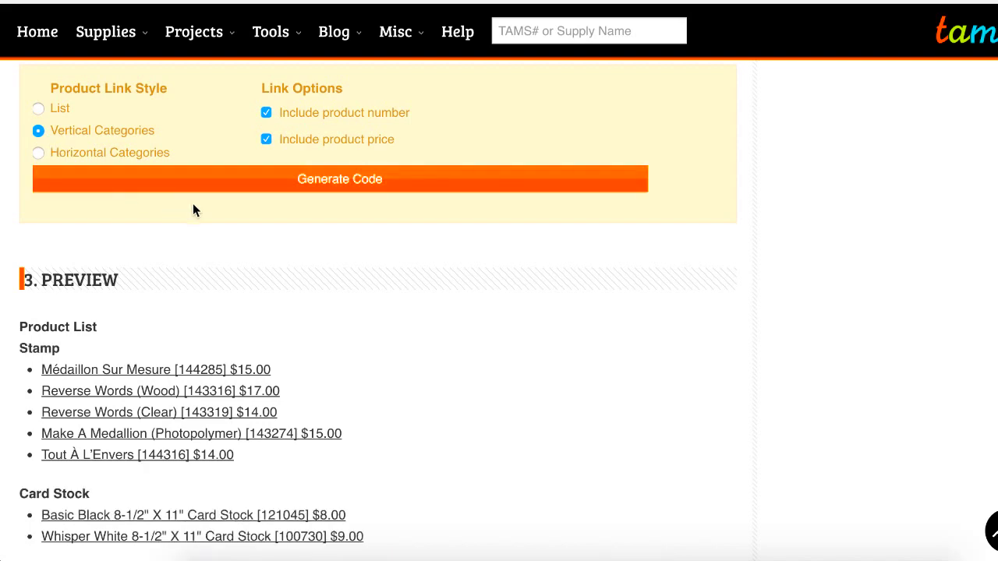
scroll(303, 281, "down", 1)
scroll(304, 281, "down", 1)
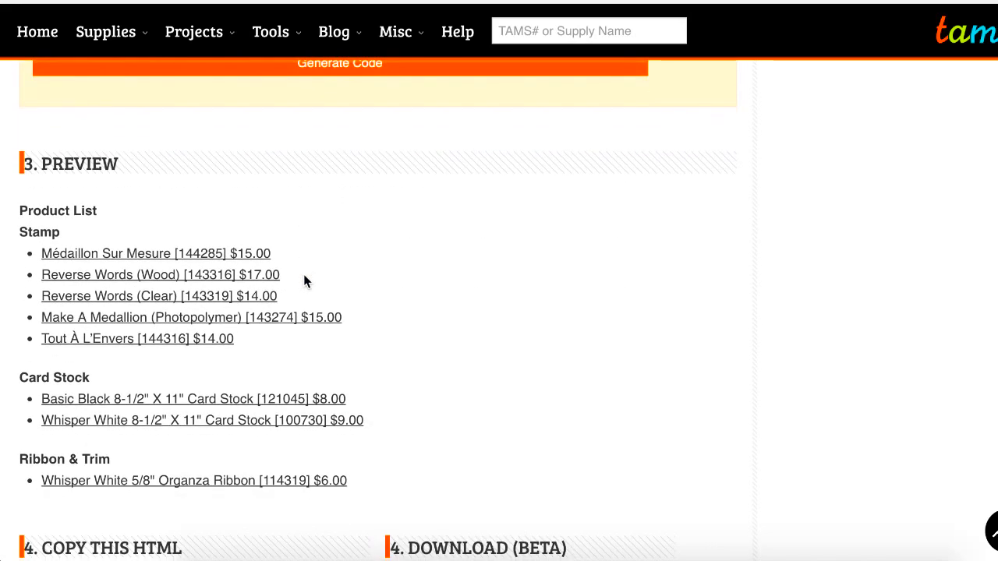
scroll(305, 281, "up", 1)
scroll(304, 281, "up", 1)
left_click(82, 150)
left_click(90, 168)
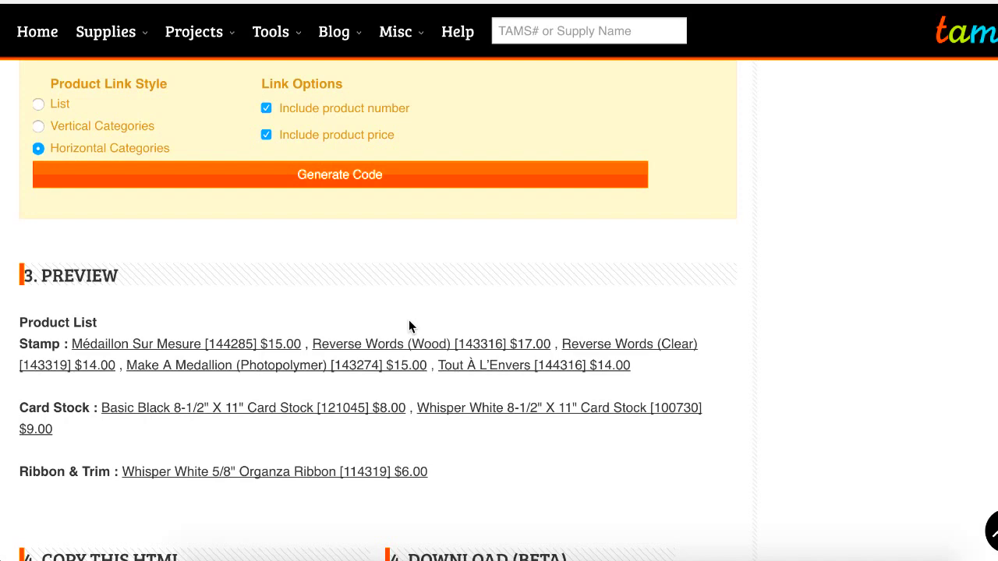
- Bring up the Image List formatting options
scroll(408, 323, "up", 1)
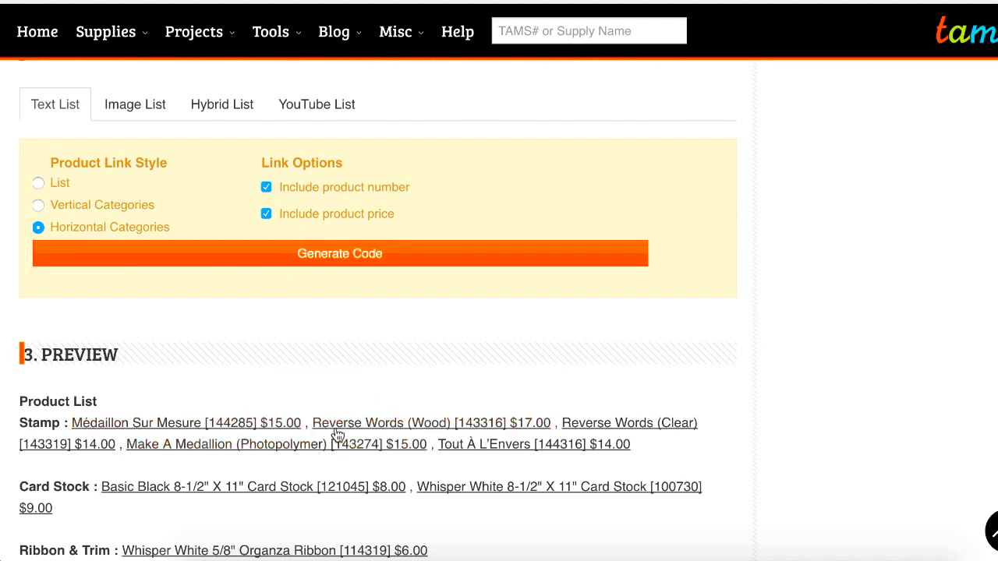
scroll(221, 351, "up", 1)
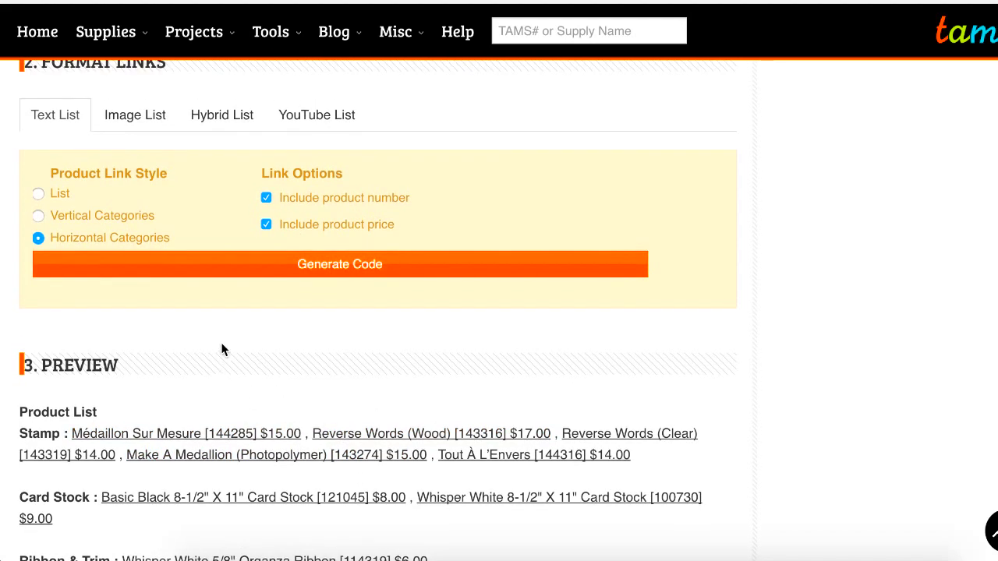
left_click(134, 125)
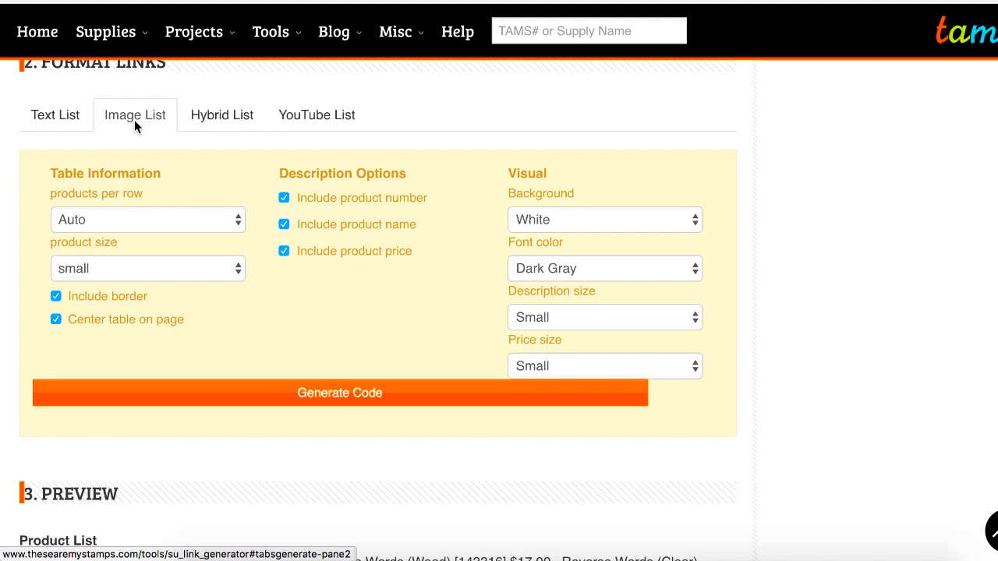
- Keep Auto products per row and generate the image-list preview
scroll(22, 195, "down", 1)
scroll(21, 195, "down", 2)
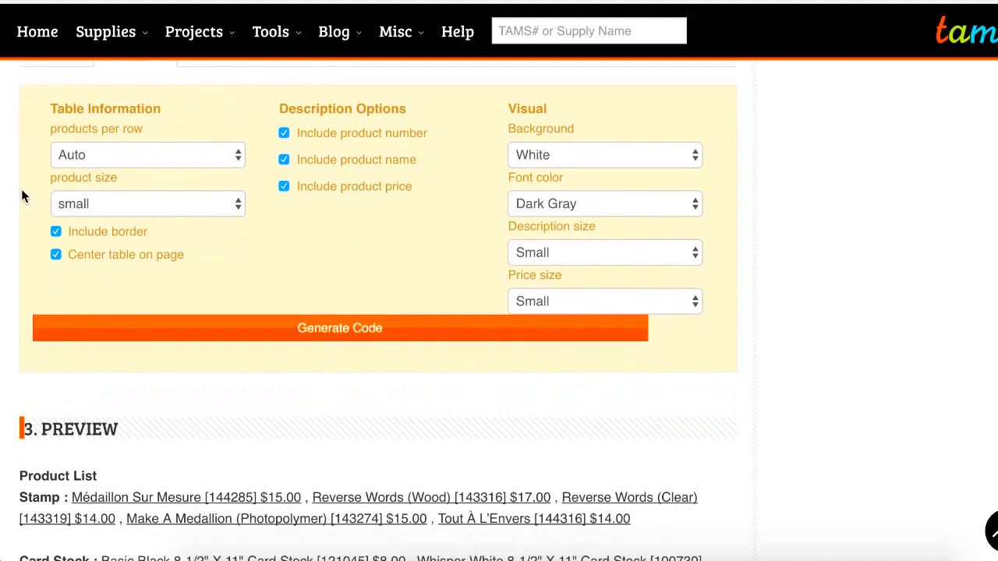
left_click(81, 155)
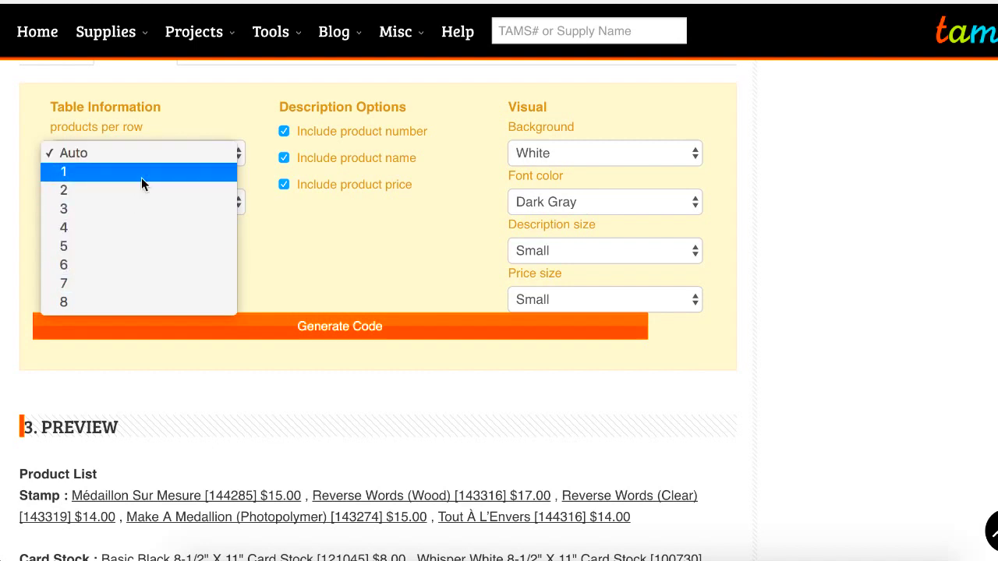
left_click(69, 126)
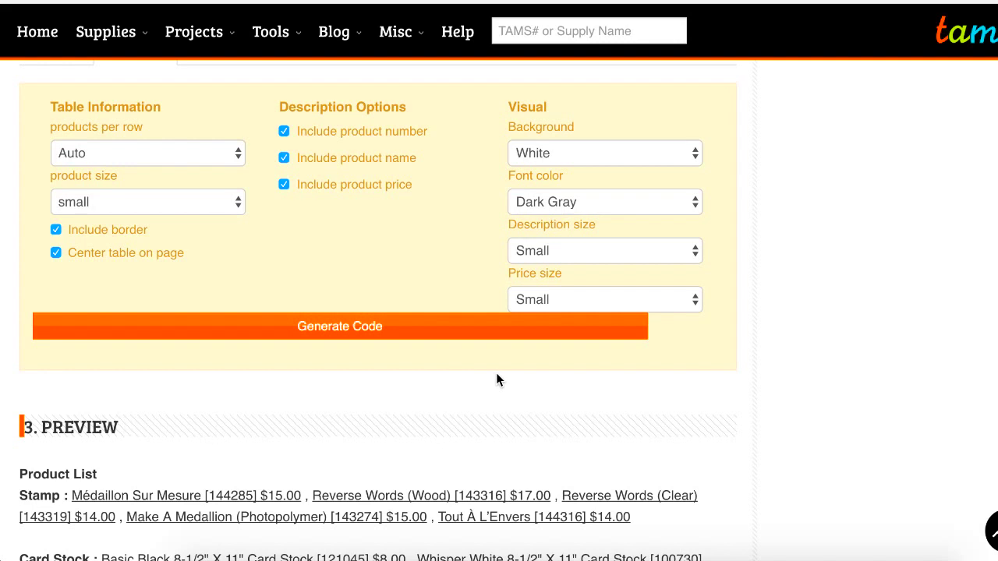
left_click(331, 327)
scroll(381, 394, "down", 4)
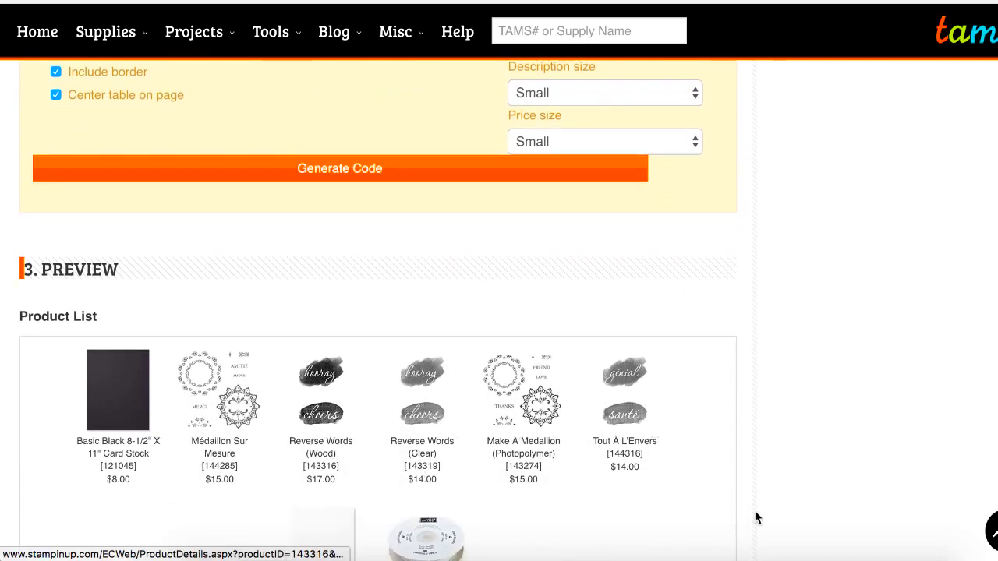
scroll(469, 326, "up", 1)
scroll(470, 326, "up", 3)
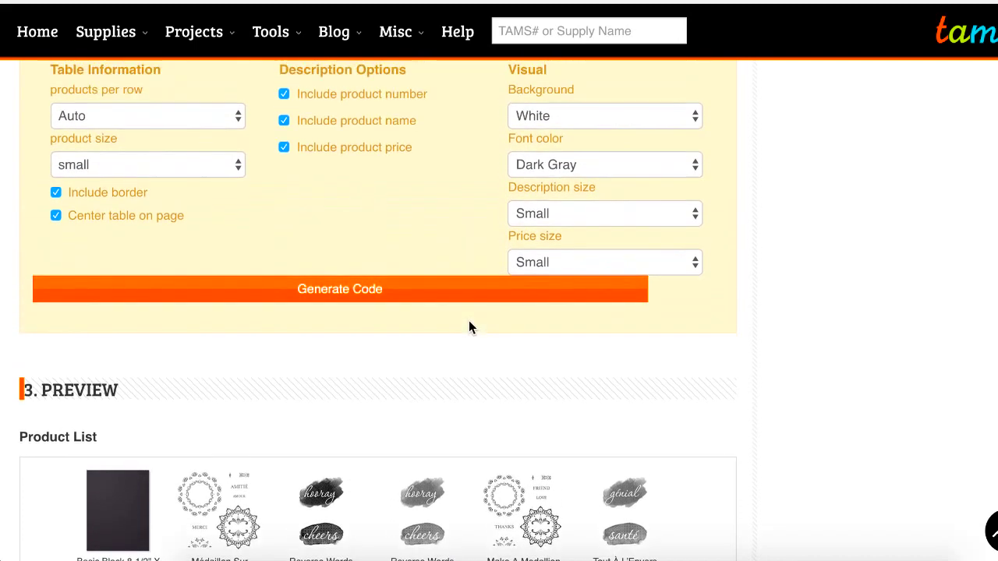
- Keep the small product size and review the image grid preview
left_click(127, 164)
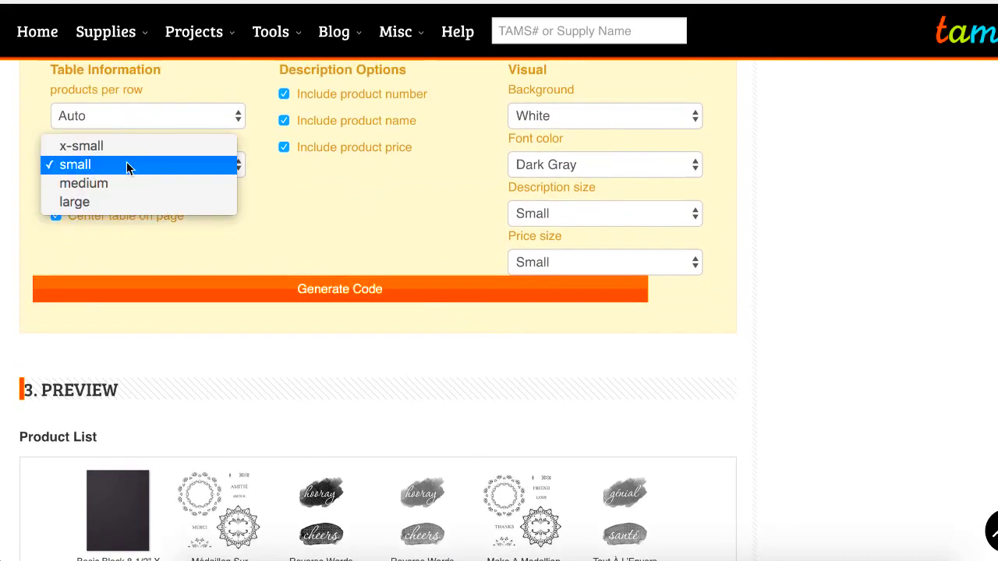
left_click(23, 165)
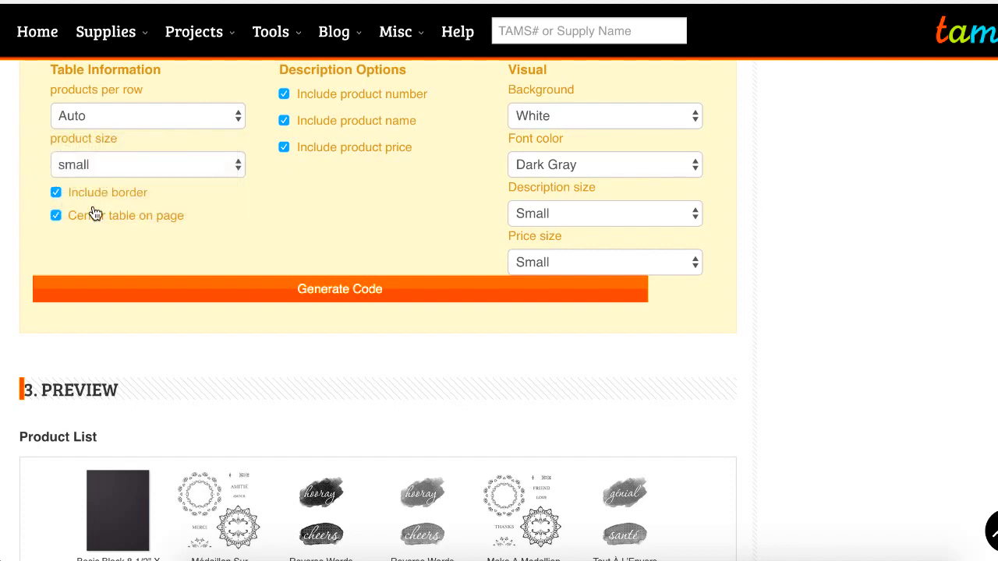
scroll(239, 273, "down", 2)
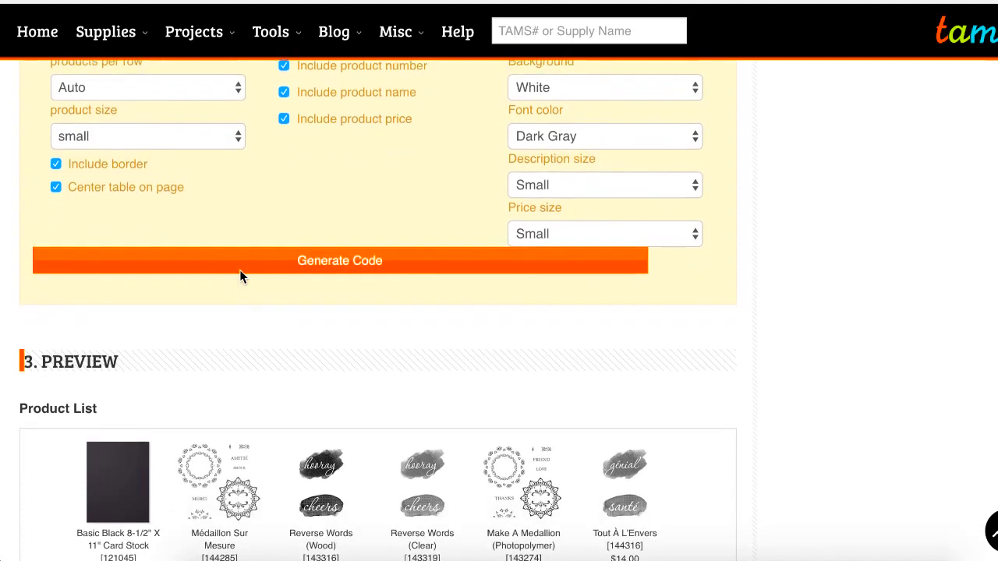
scroll(240, 270, "up", 2)
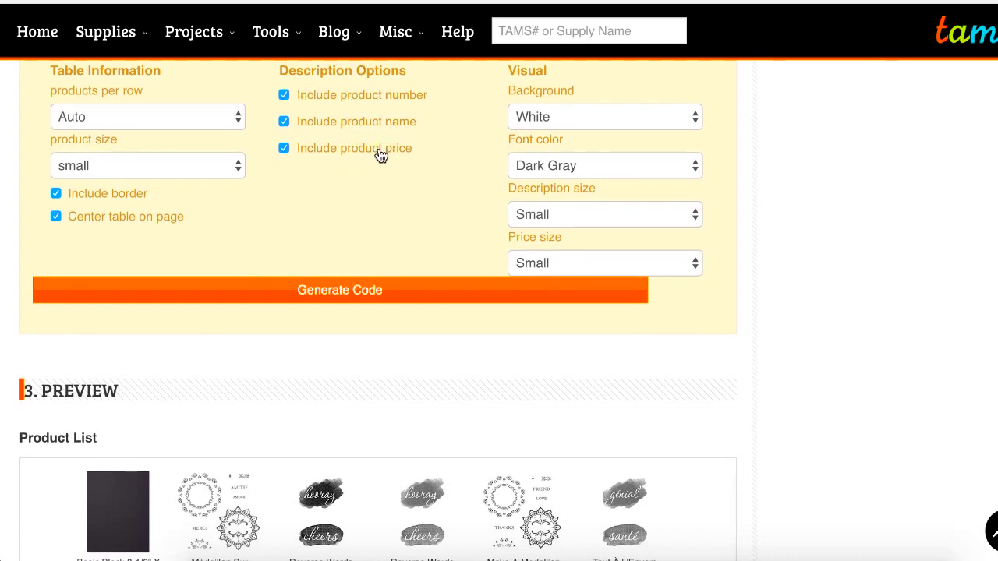
scroll(436, 280, "down", 3)
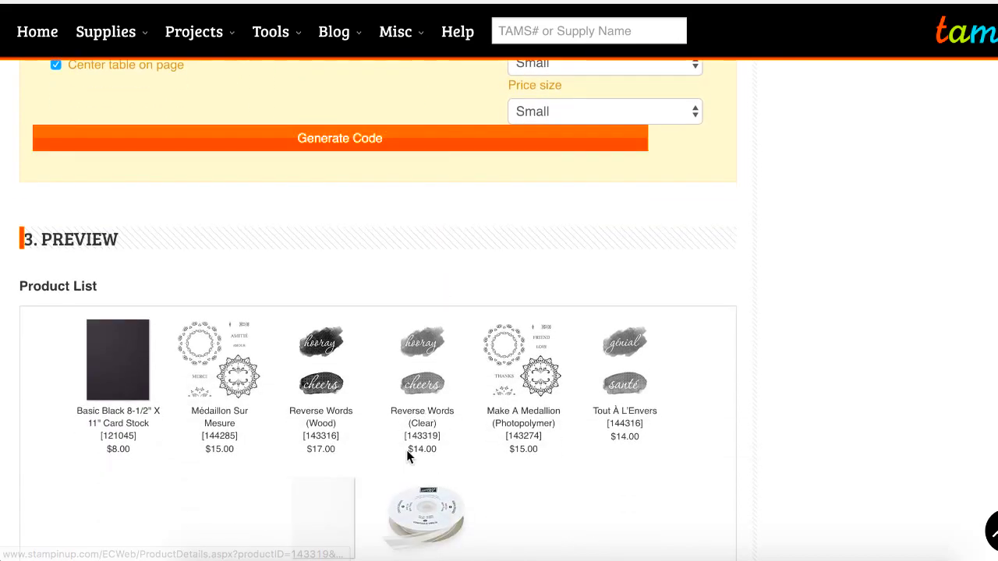
scroll(536, 312, "up", 1)
scroll(537, 312, "up", 2)
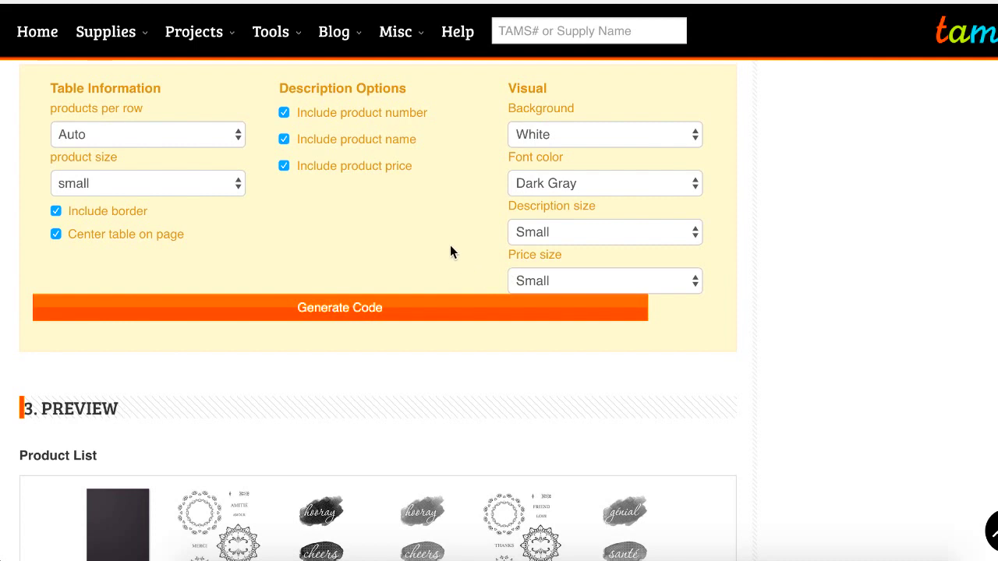
- Regenerate the image-list preview with a Transparent background
left_click(583, 137)
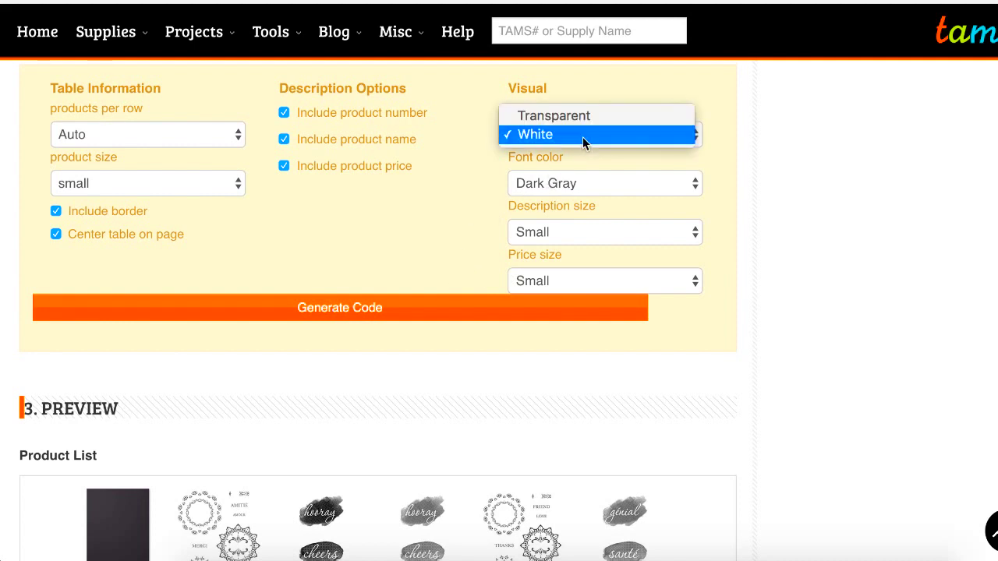
left_click(583, 120)
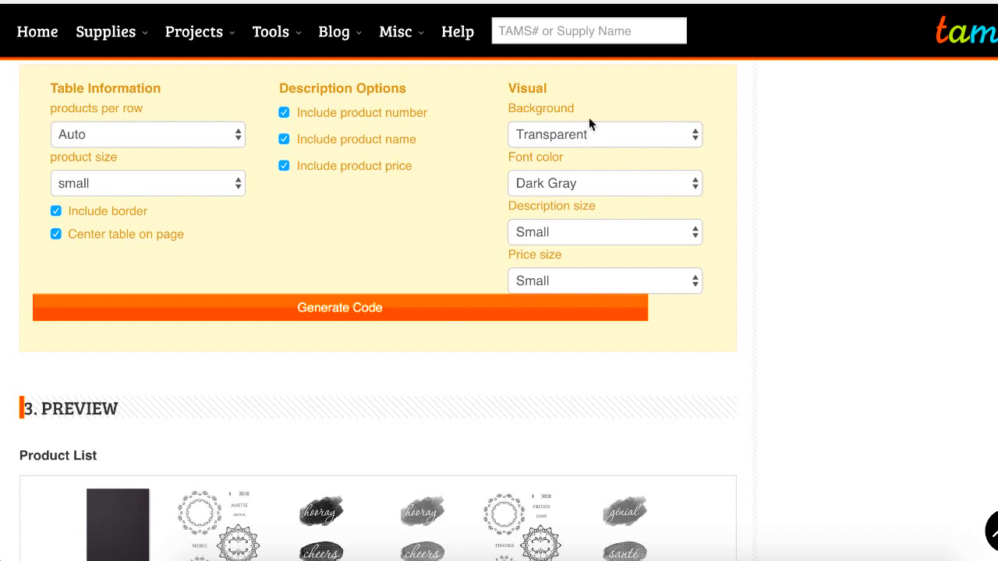
left_click(466, 320)
scroll(508, 414, "down", 3)
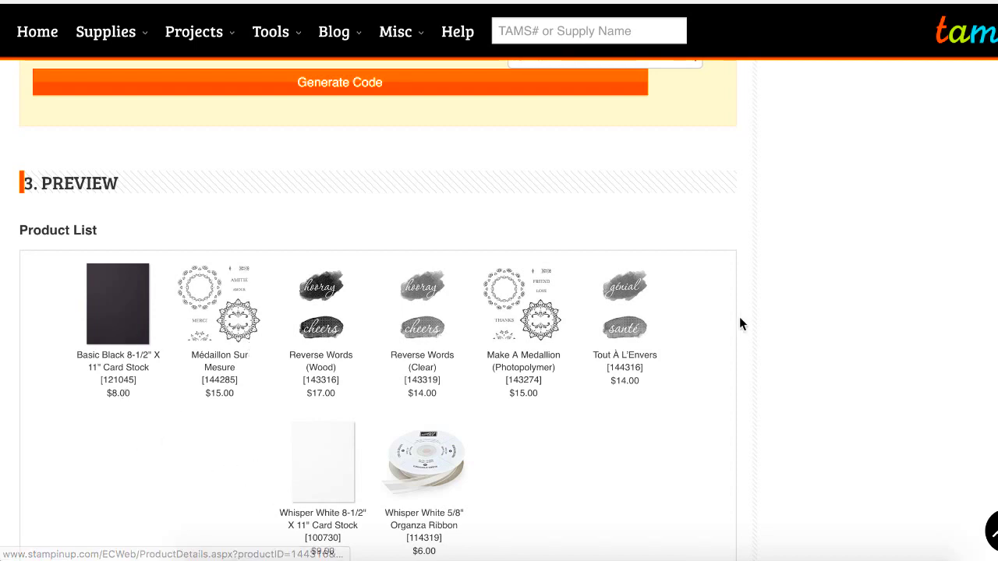
scroll(739, 317, "up", 5)
- Set the image-list Background back to White
left_click(587, 95)
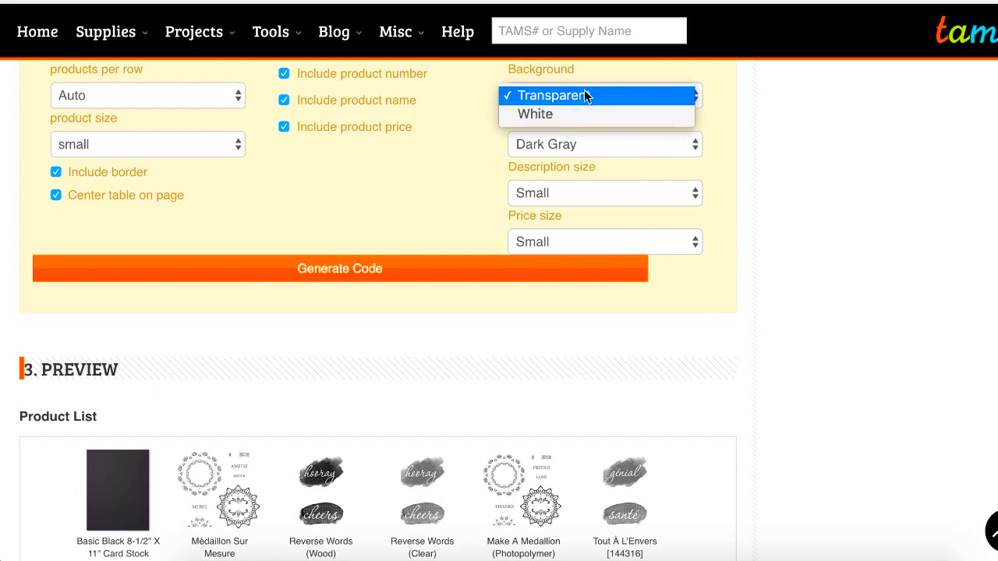
left_click(583, 115)
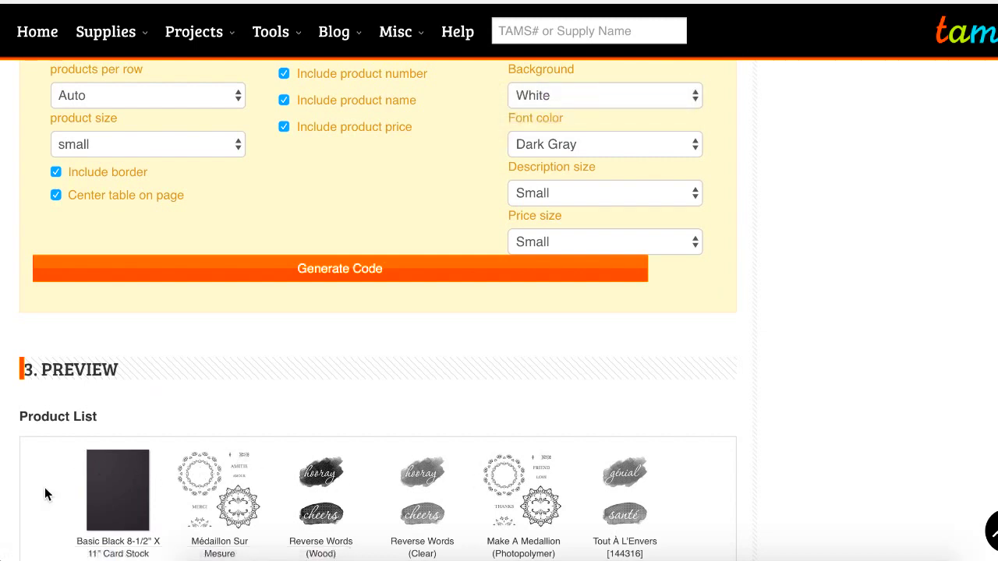
scroll(44, 487, "down", 5)
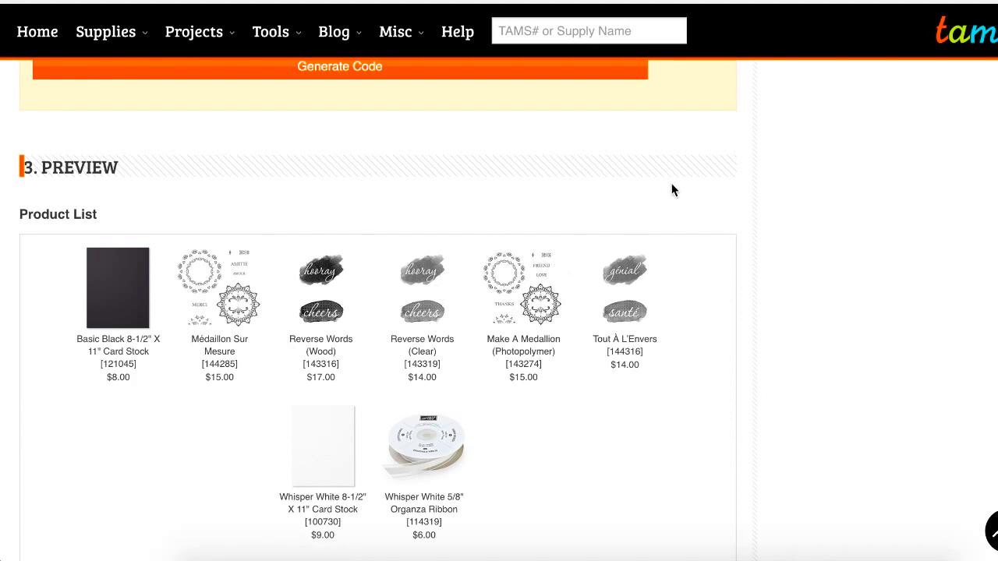
scroll(679, 226, "up", 5)
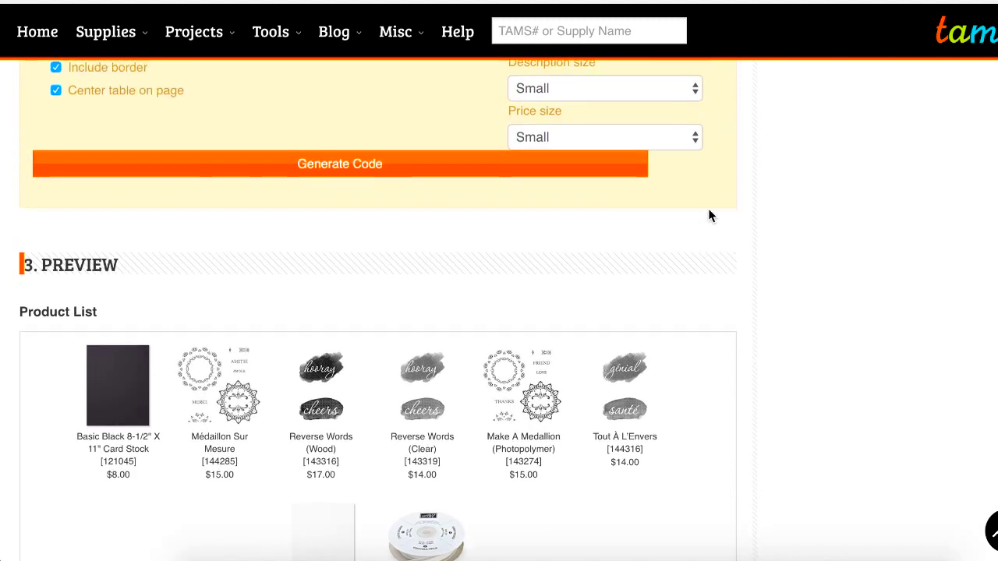
- Set the font color to follow the blog's own colour
left_click(556, 155)
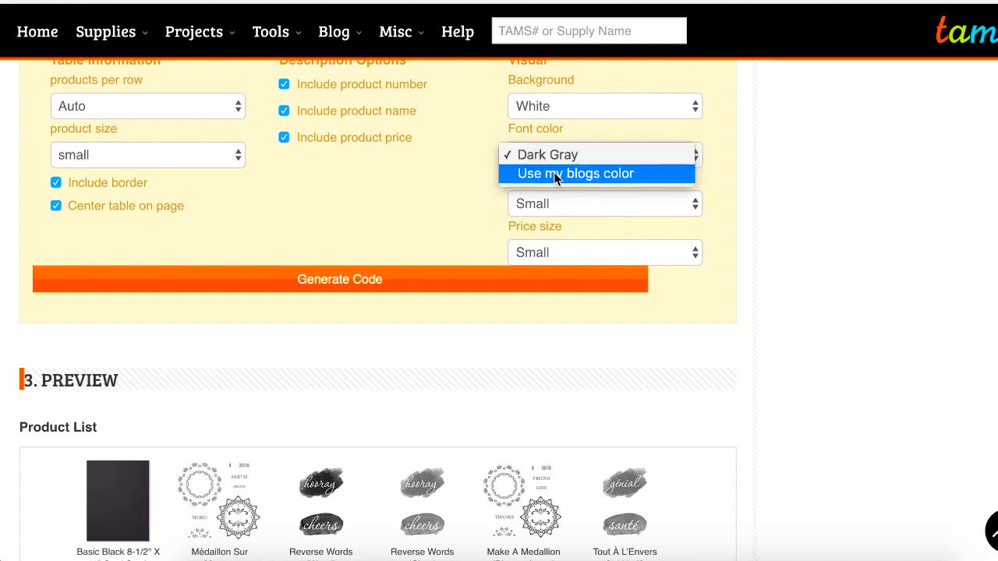
left_click(557, 174)
scroll(724, 165, "down", 3)
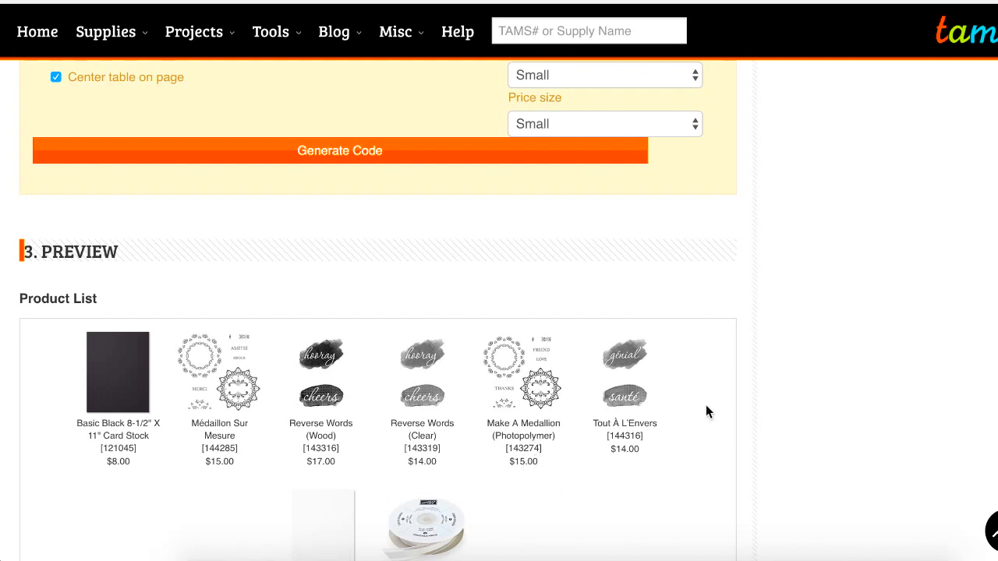
scroll(791, 337, "up", 4)
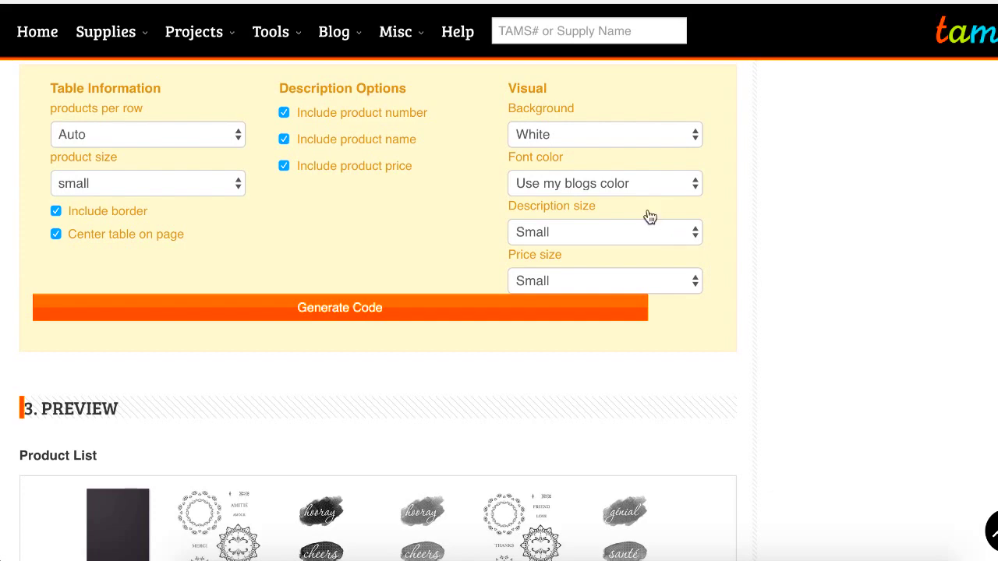
- Change the font color to Dark Gray and review the Product List preview
left_click(630, 186)
left_click(667, 265)
scroll(731, 310, "down", 5)
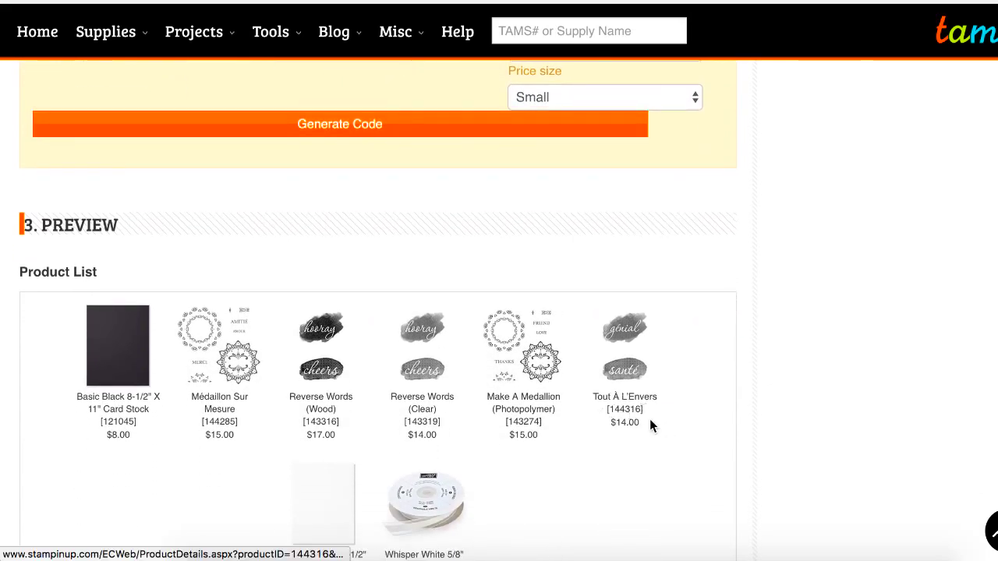
scroll(704, 333, "up", 3)
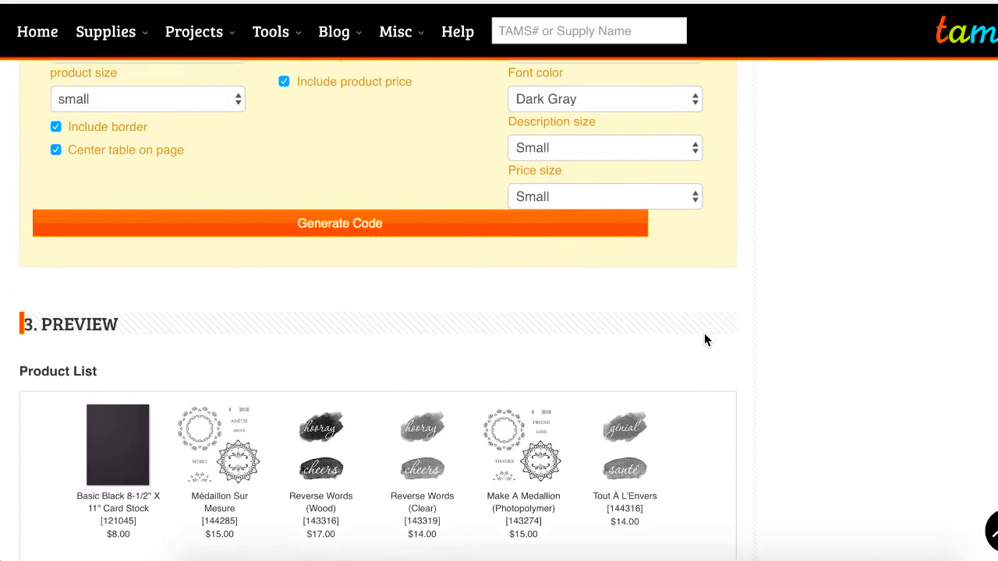
scroll(704, 340, "up", 1)
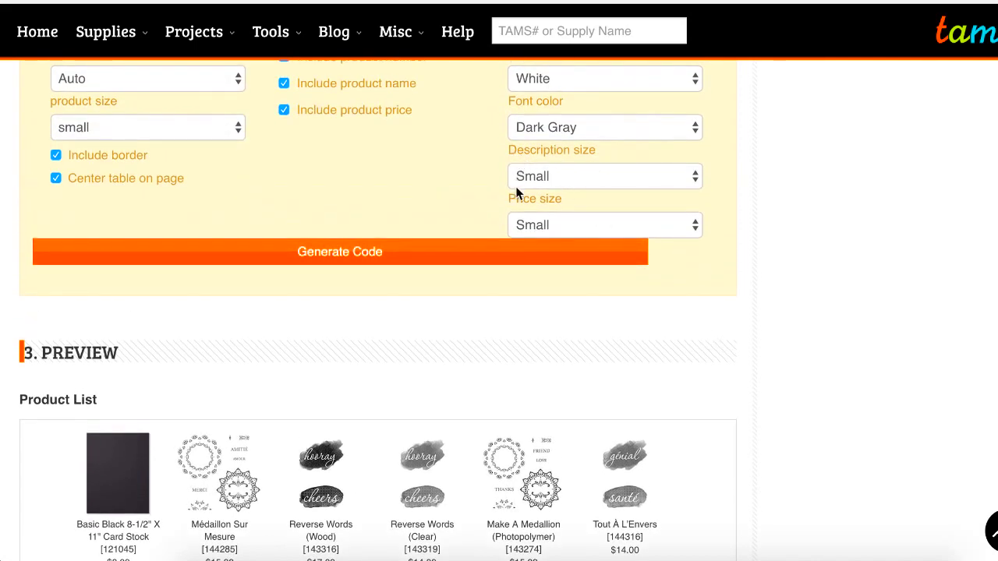
scroll(477, 215, "down", 1)
scroll(472, 217, "down", 3)
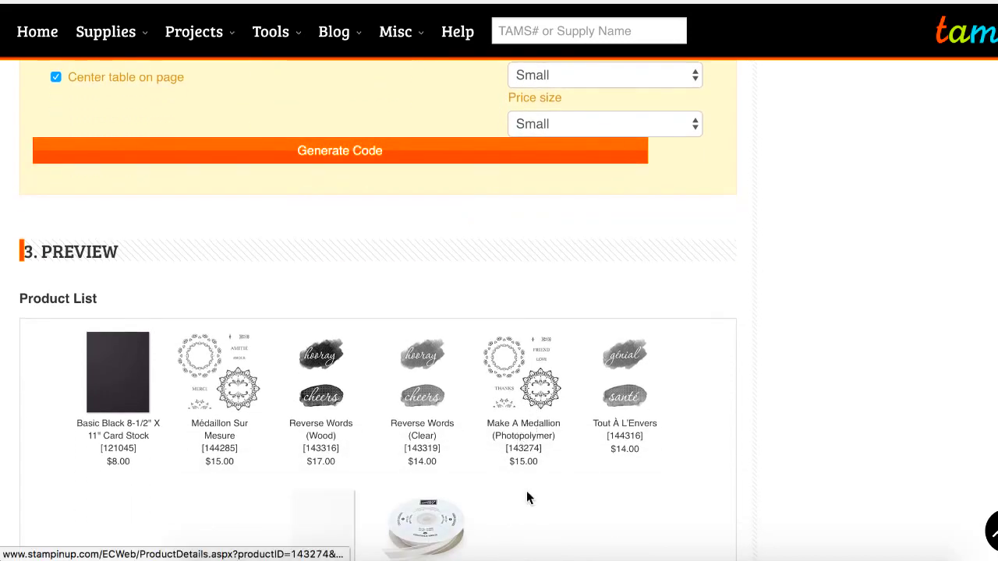
scroll(764, 407, "down", 4)
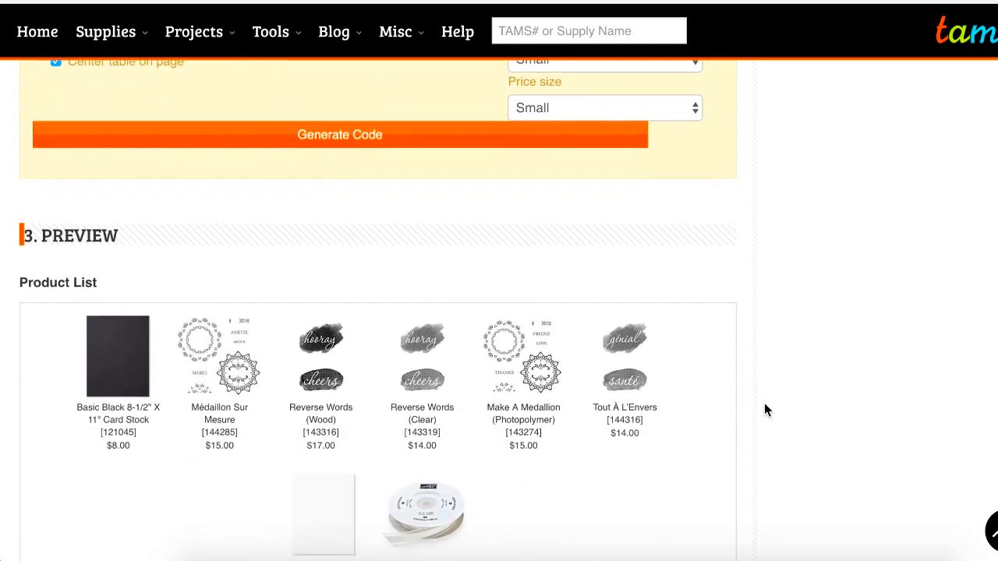
scroll(764, 404, "up", 5)
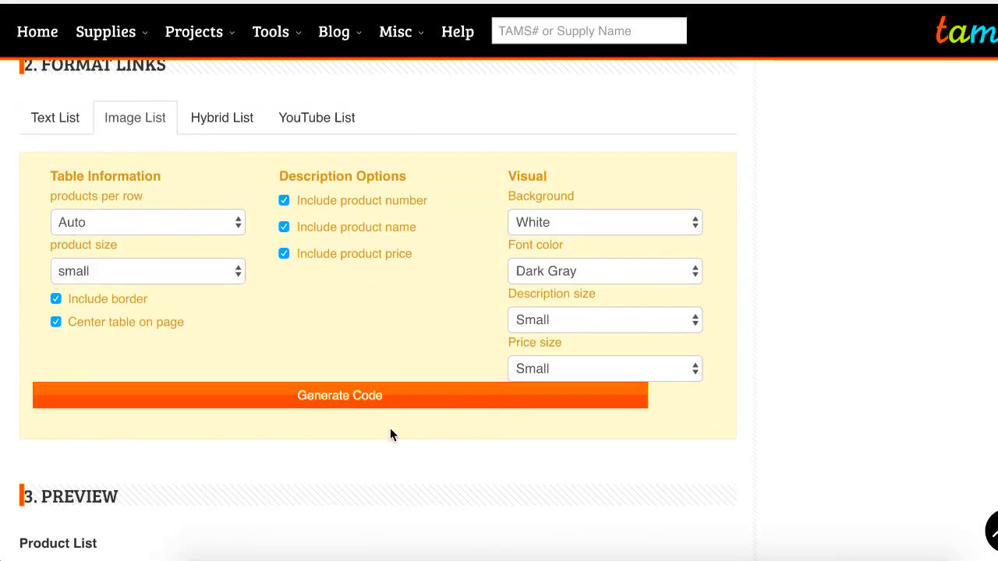
- Generate a Hybrid List highlighting Stamp products as images, with other supplies as text links
left_click(231, 129)
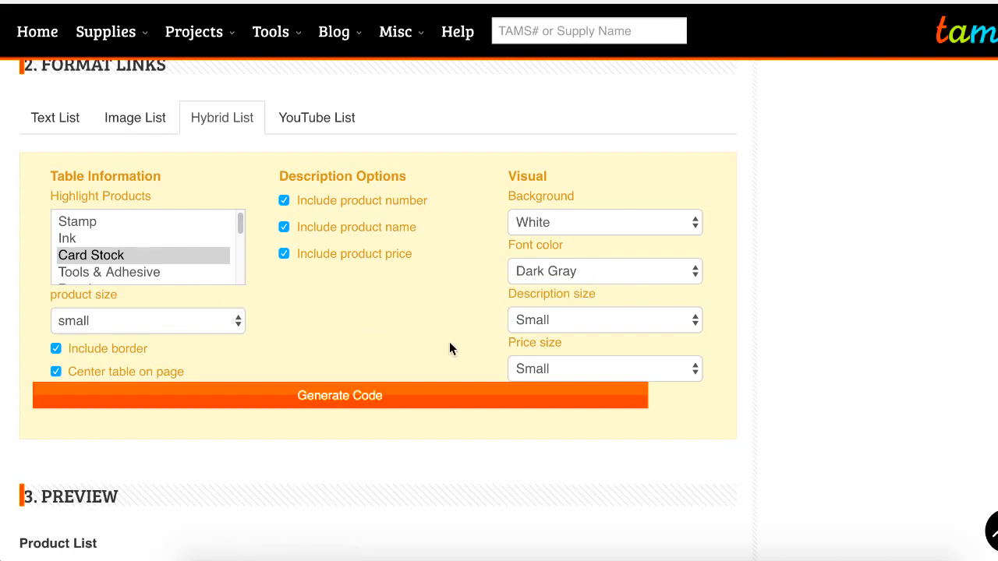
left_click(103, 222)
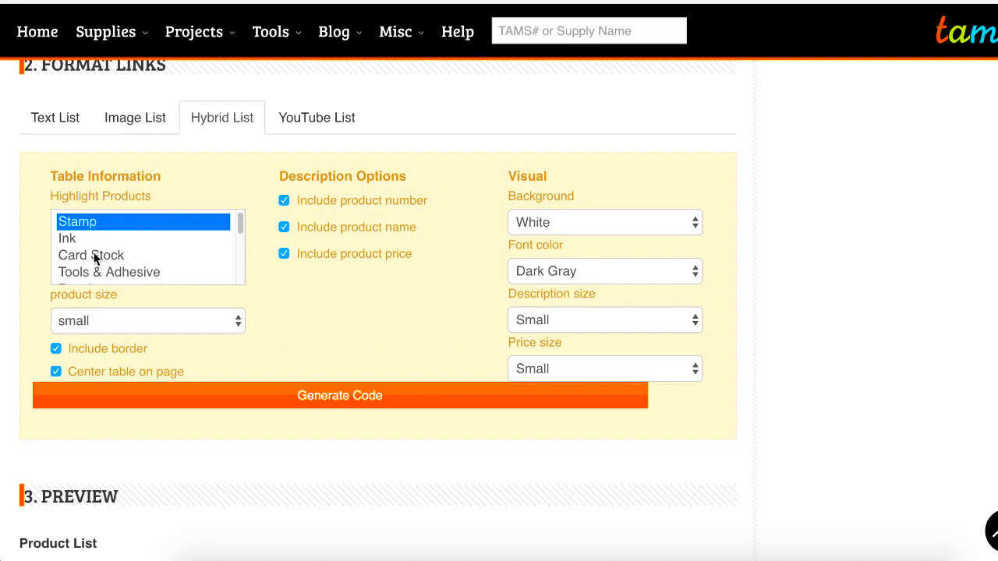
left_click(211, 398)
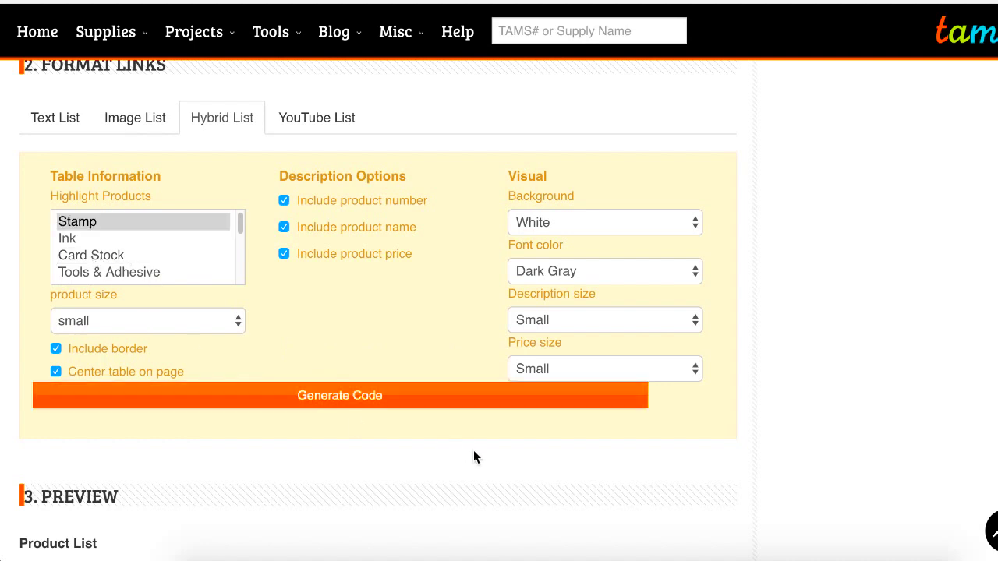
scroll(474, 457, "down", 2)
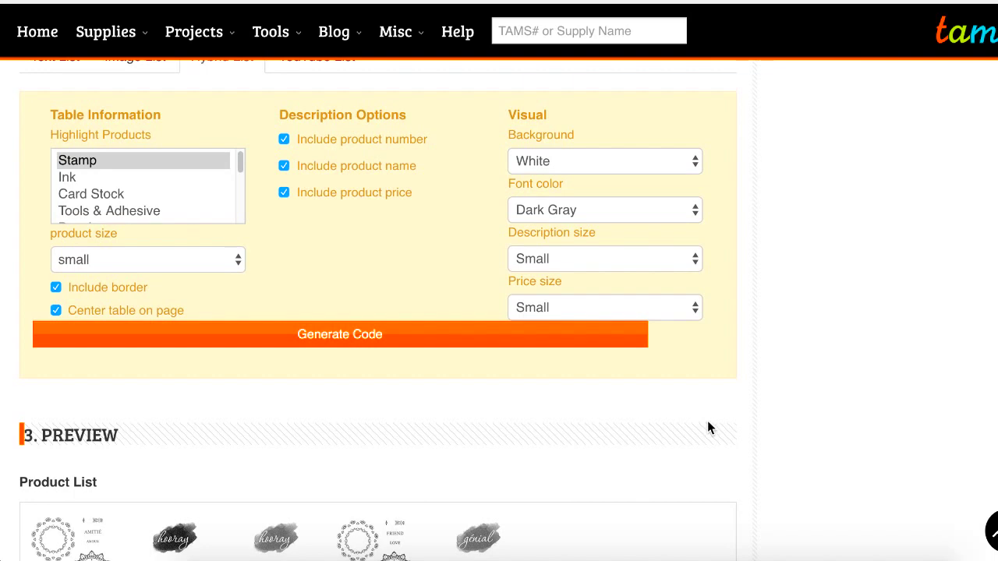
scroll(707, 427, "down", 8)
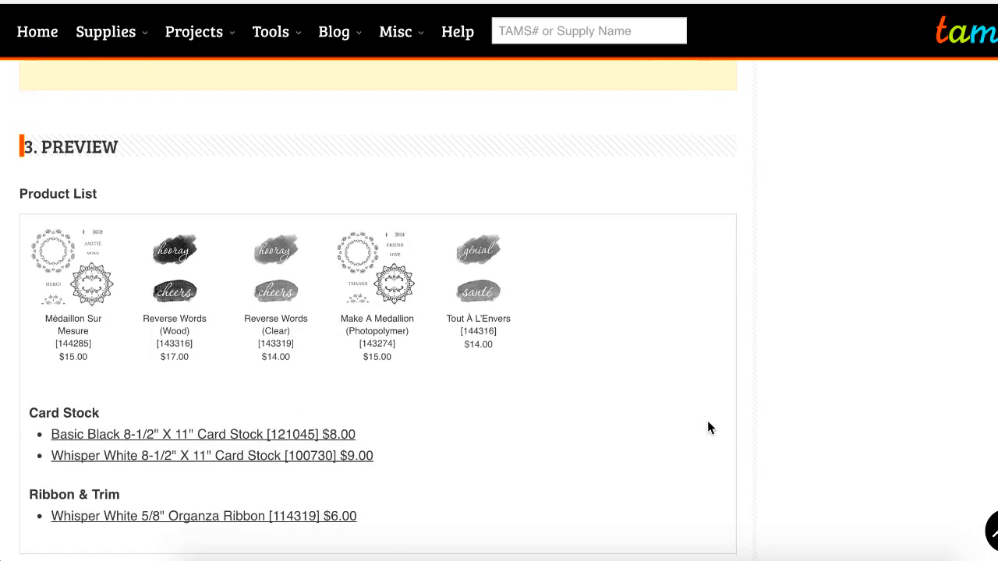
scroll(292, 198, "up", 7)
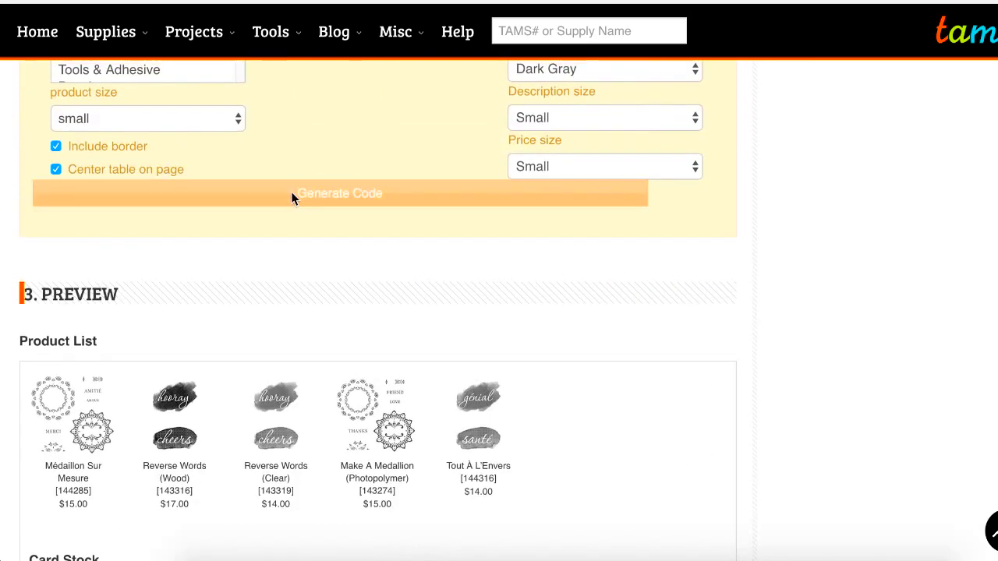
scroll(292, 198, "down", 5)
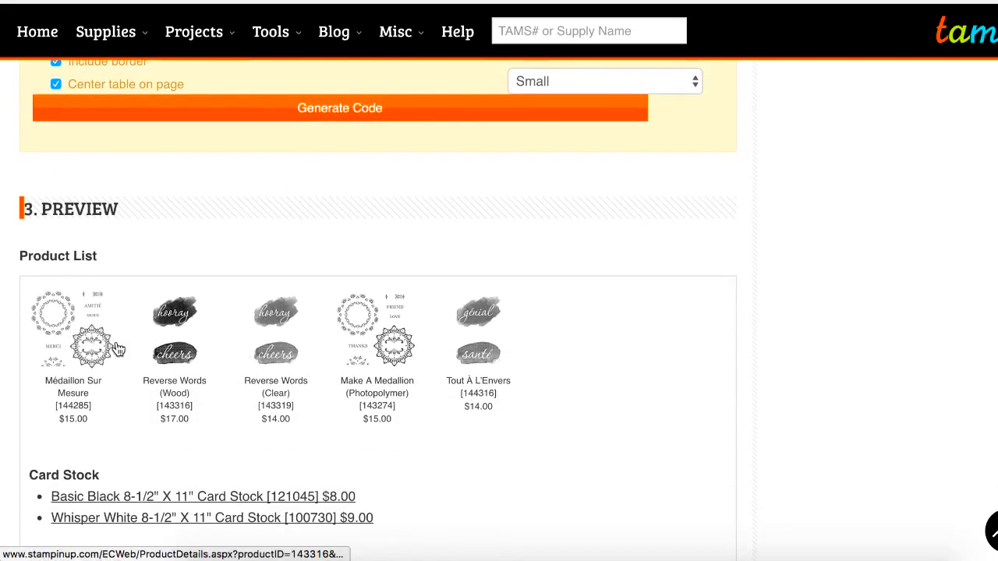
scroll(606, 416, "down", 1)
scroll(607, 417, "down", 4)
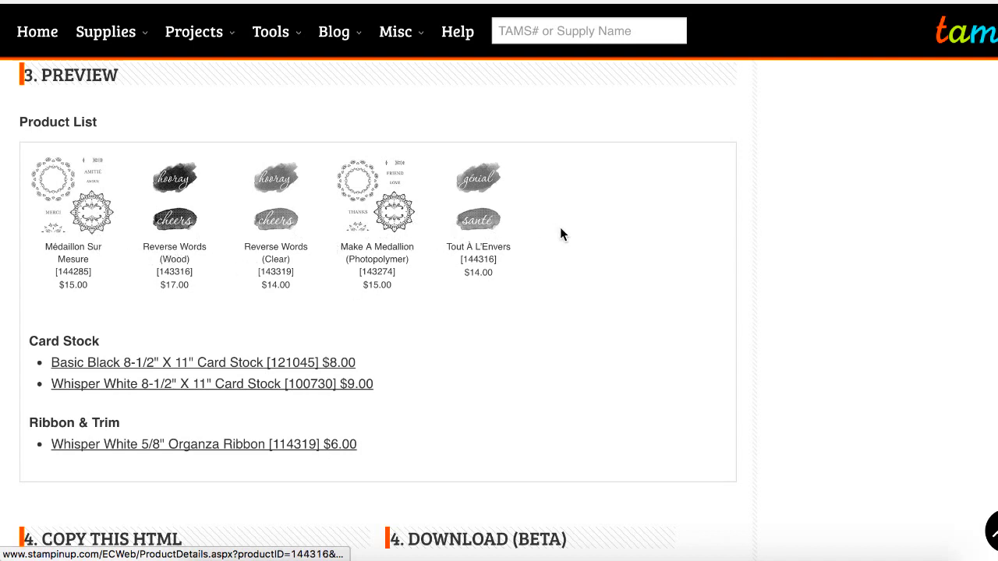
scroll(580, 226, "up", 1)
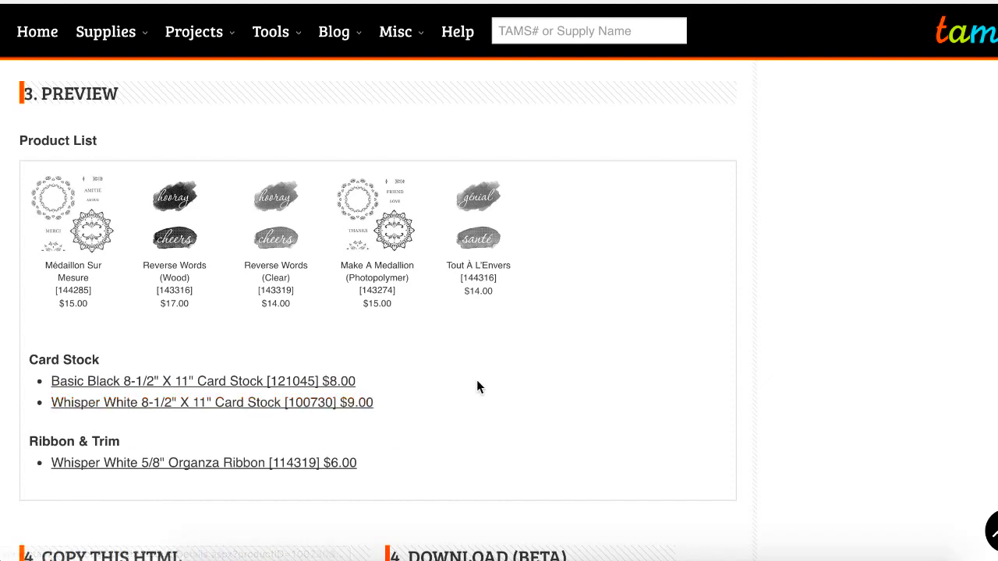
scroll(476, 382, "up", 5)
scroll(477, 382, "up", 4)
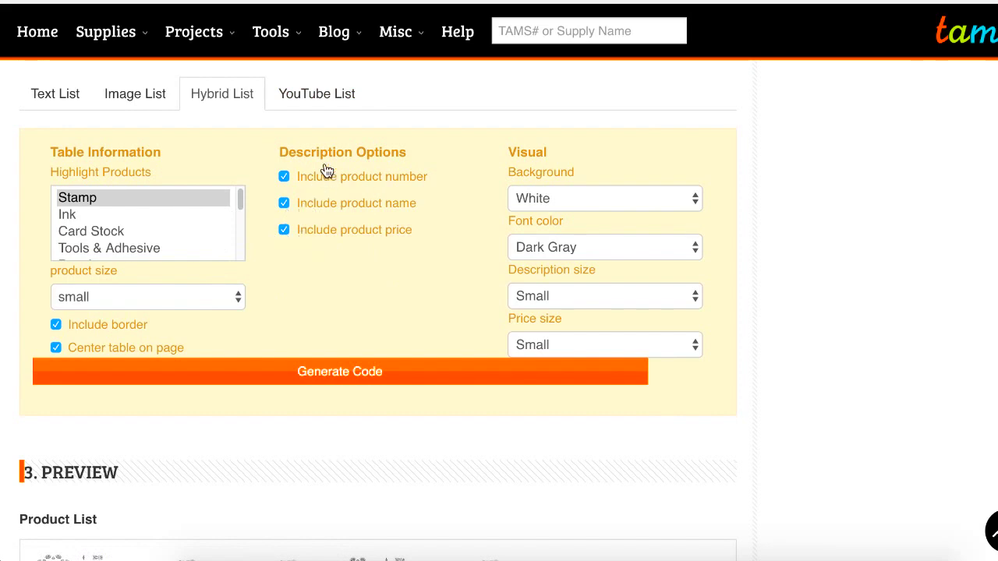
- Generate a YouTube List and inspect its Supplies preview and COPY THIS HTML box
left_click(316, 94)
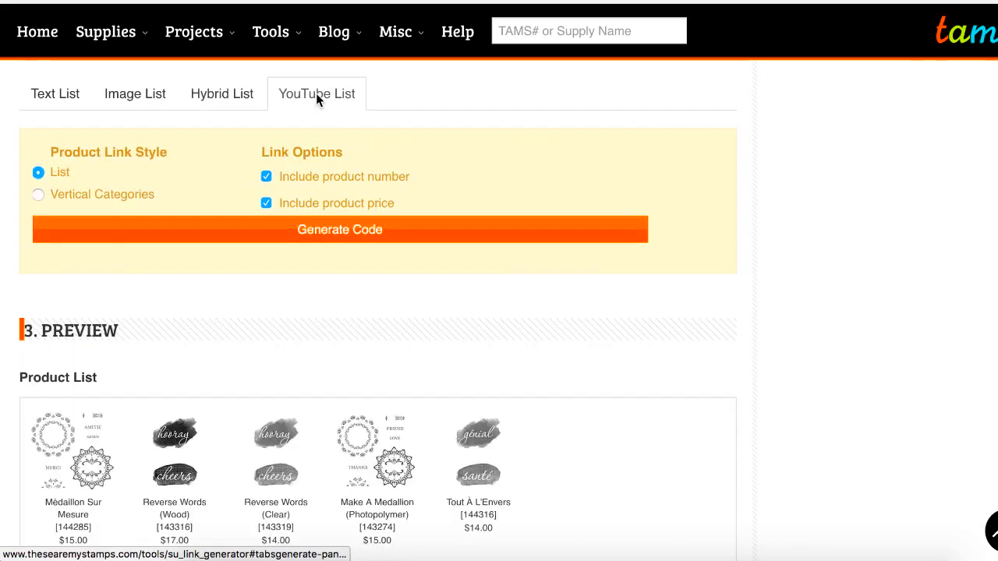
left_click(218, 230)
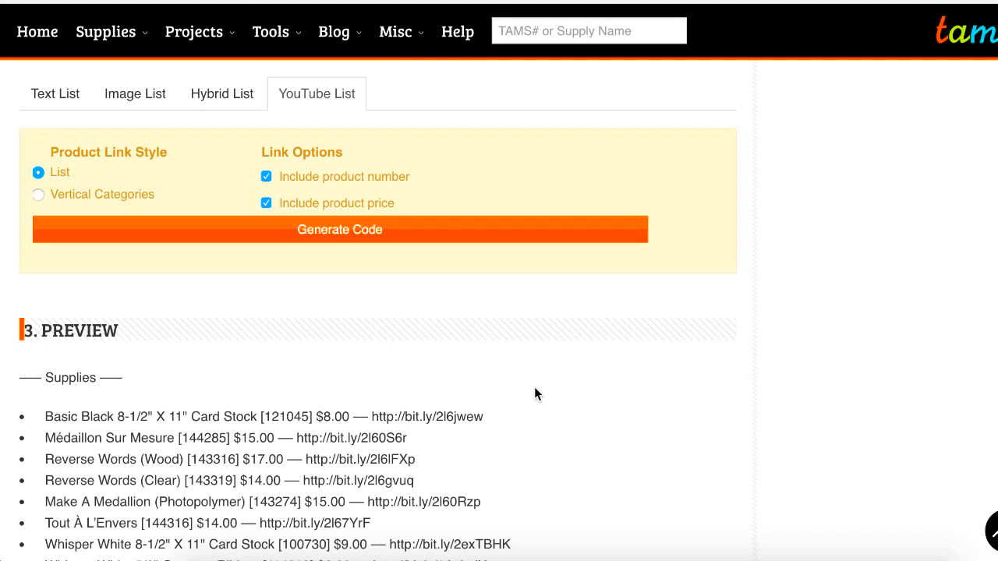
scroll(534, 388, "down", 2)
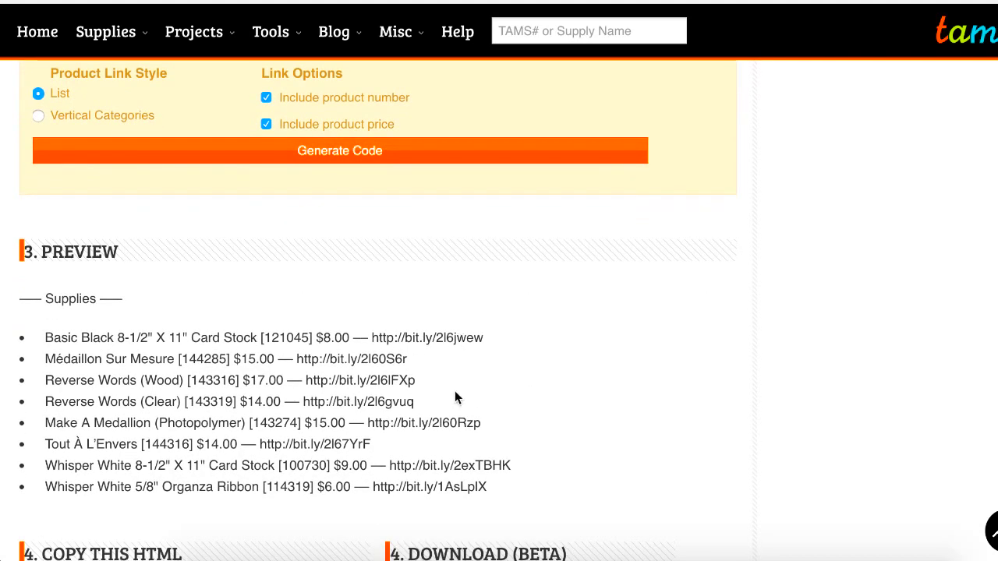
scroll(424, 378, "down", 5)
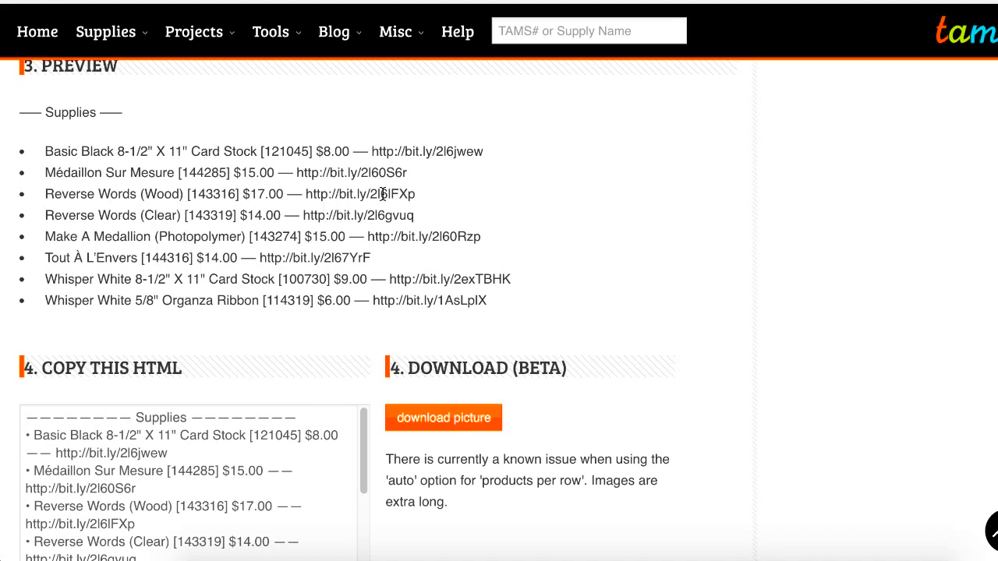
scroll(383, 194, "up", 5)
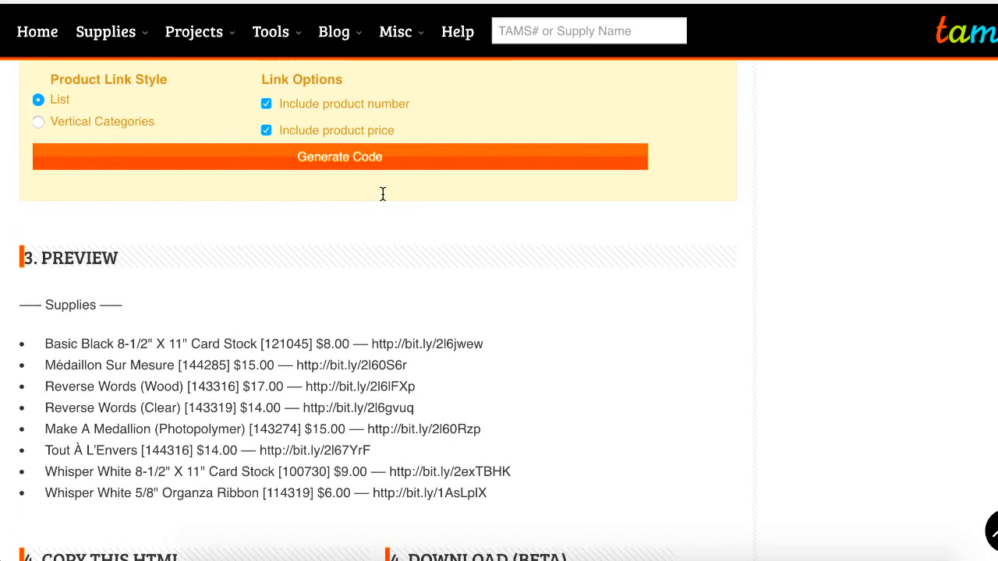
left_click(385, 201)
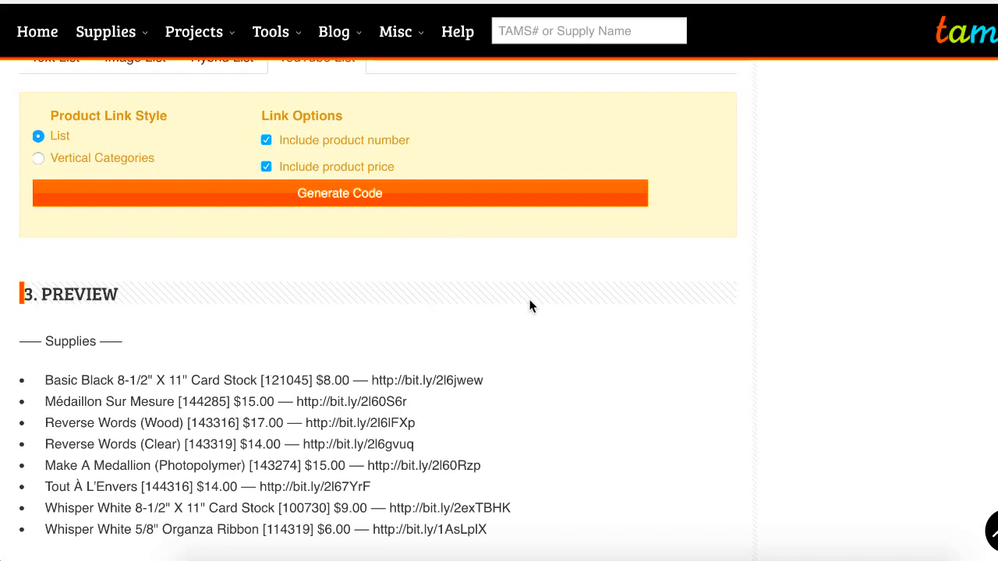
scroll(817, 288, "up", 2)
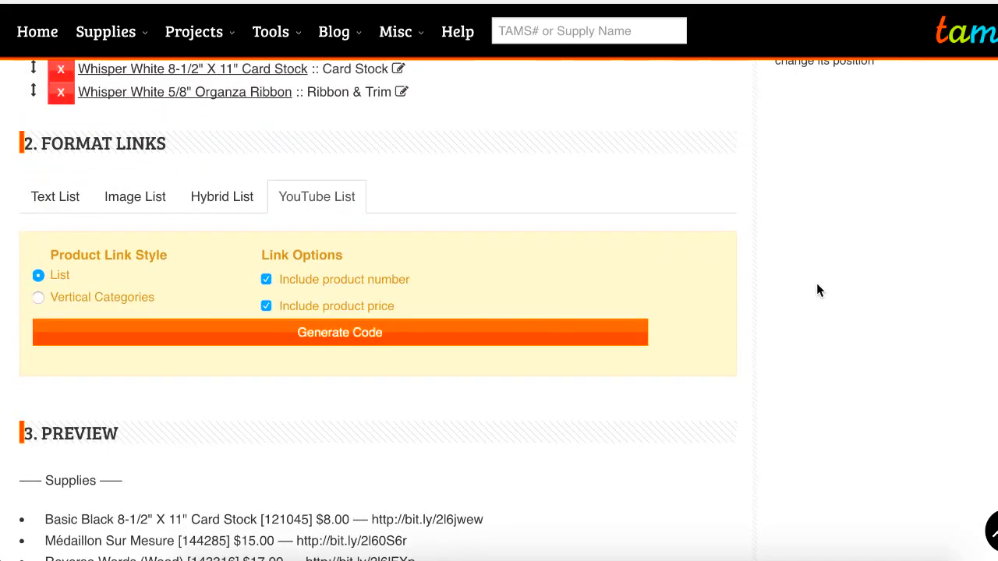
scroll(818, 290, "up", 1)
scroll(818, 289, "up", 2)
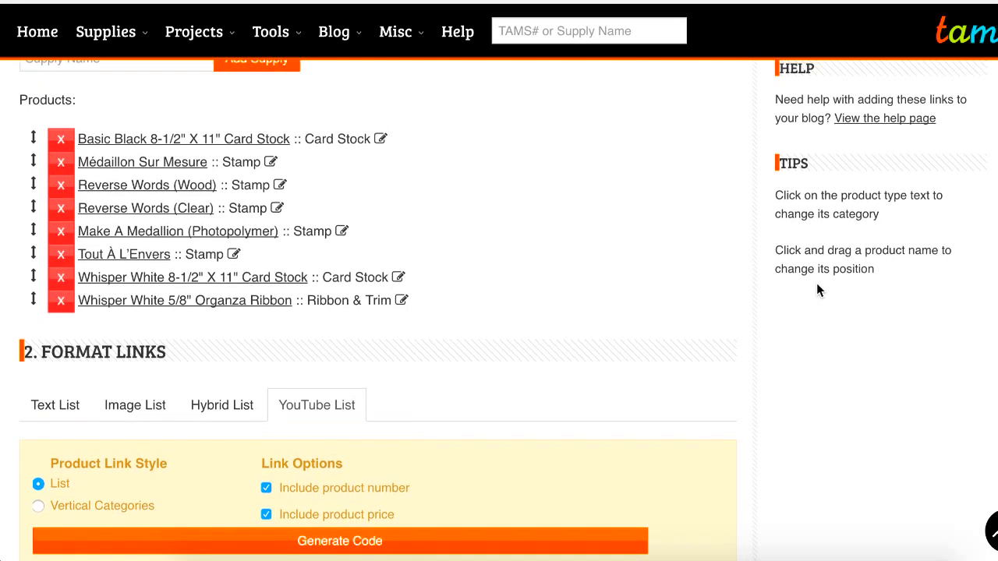
scroll(817, 285, "down", 5)
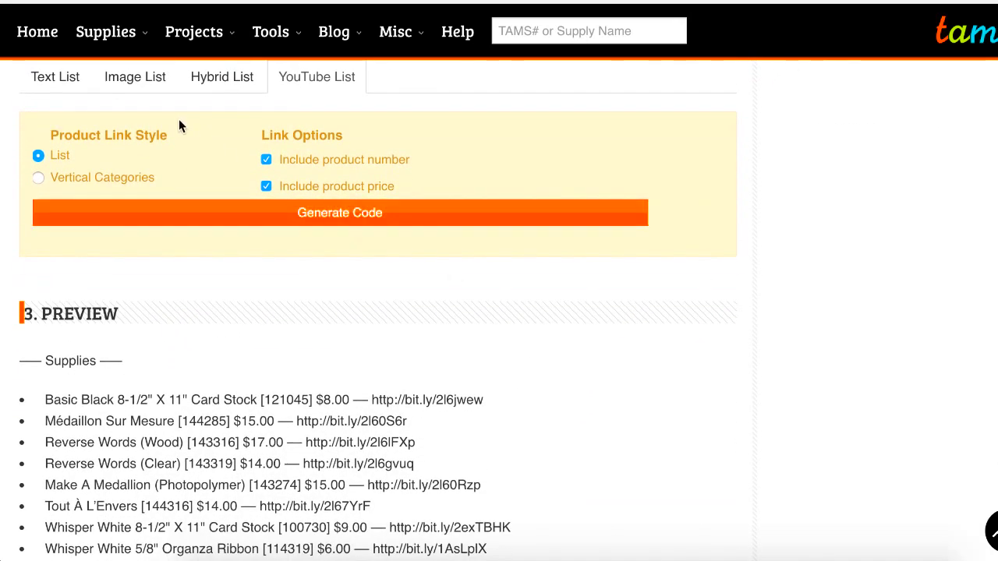
- Return to the Image List format and select all of its generated HTML code
left_click(127, 80)
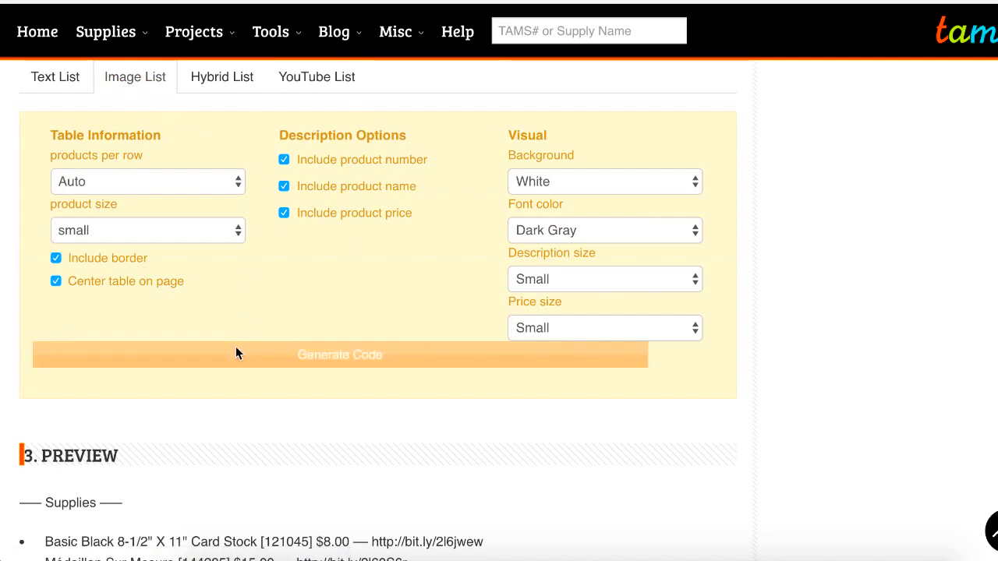
scroll(489, 399, "down", 1)
scroll(489, 399, "down", 8)
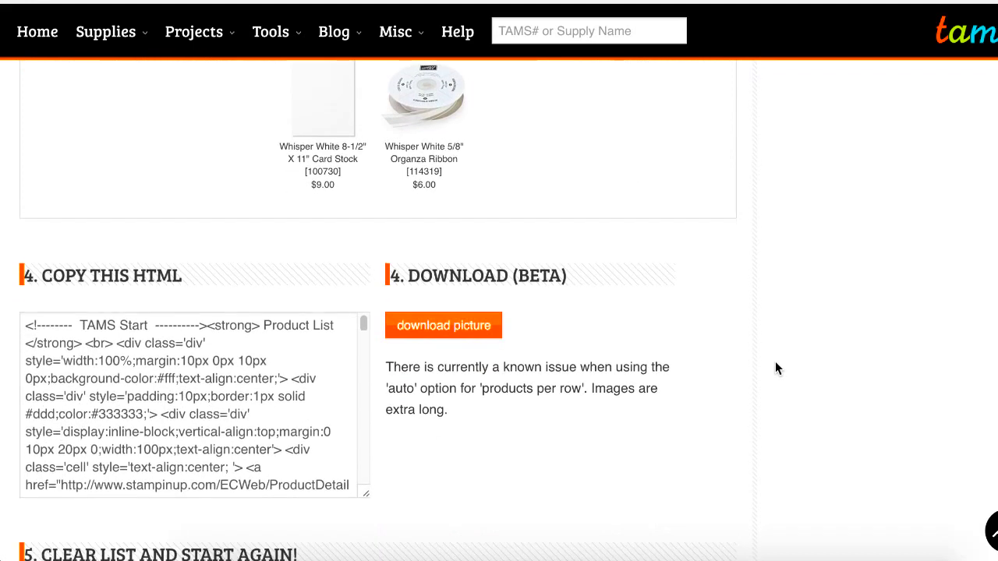
left_click(184, 365)
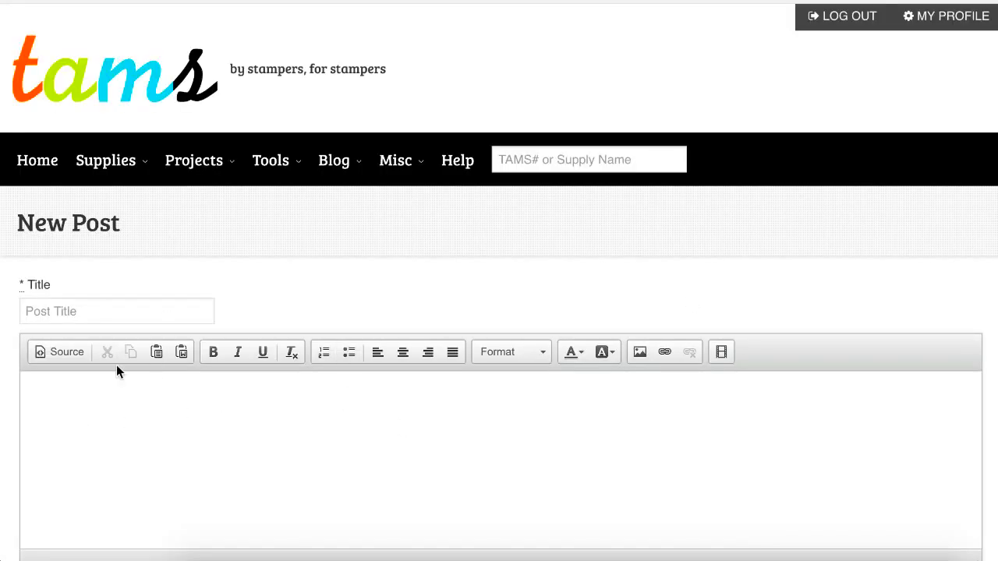
- Paste the copied product list HTML into the post body in Source view
scroll(300, 432, "down", 2)
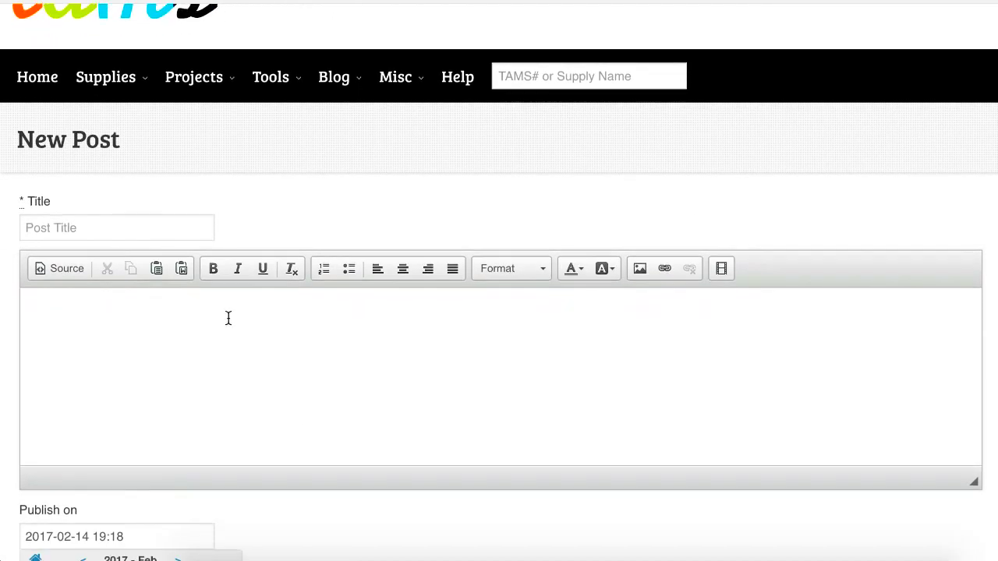
scroll(229, 318, "down", 1)
scroll(229, 318, "up", 1)
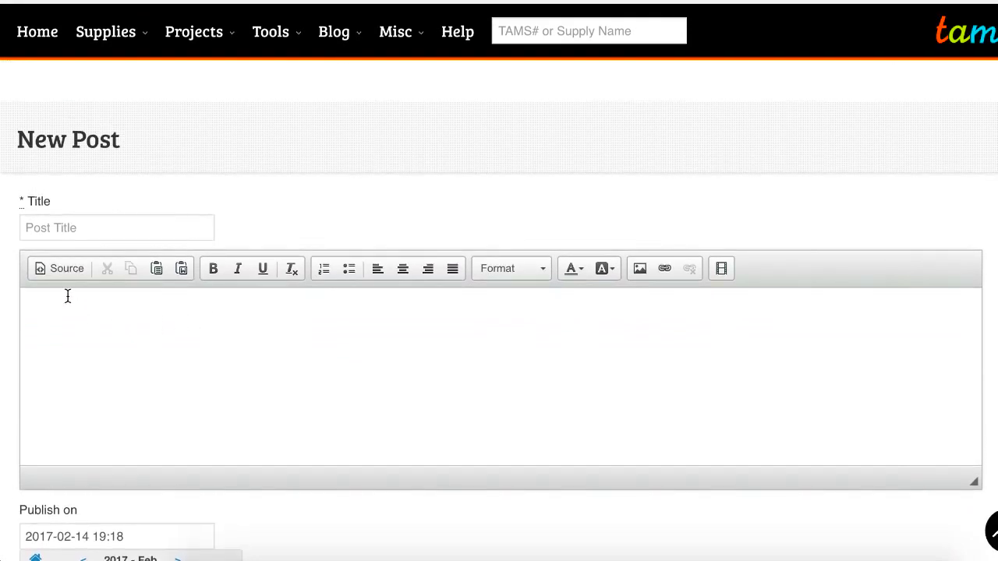
left_click(62, 270)
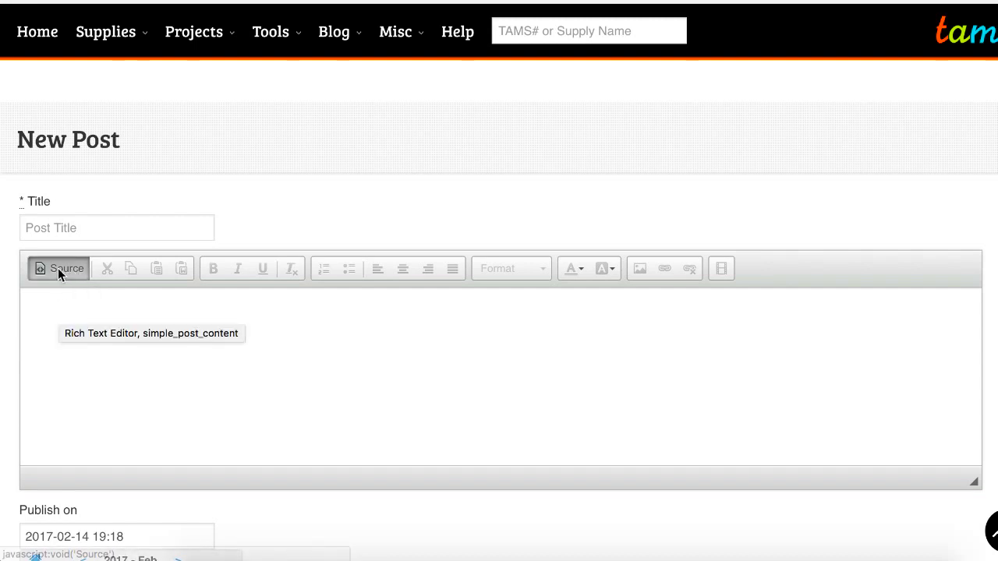
left_click(101, 333)
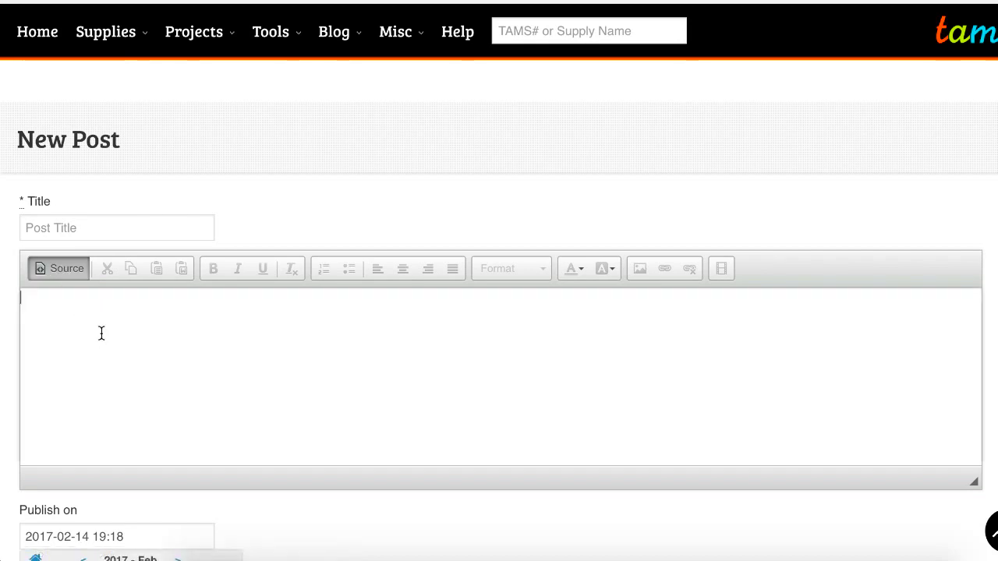
key("ctrl+v")
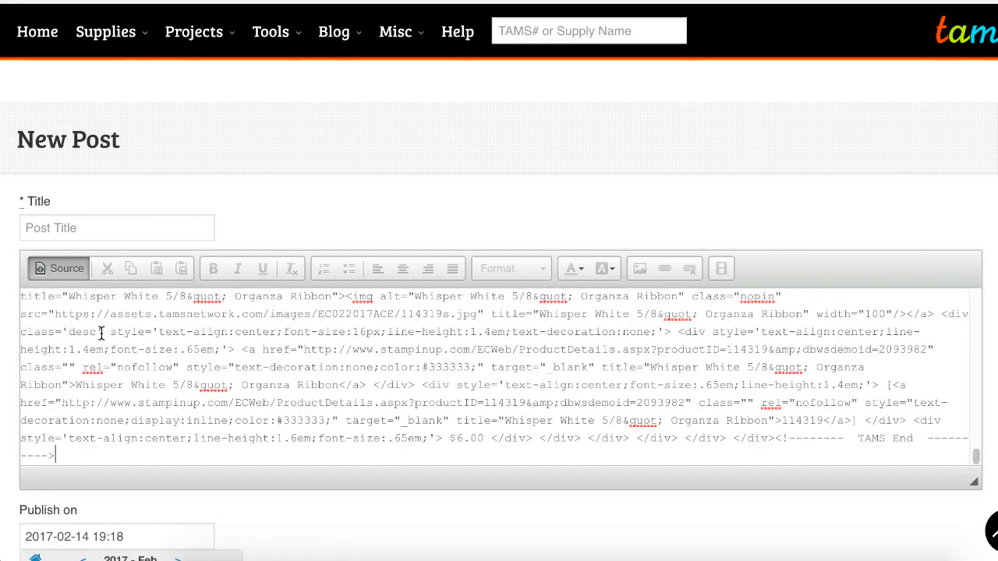
- Back in the visual view, delete the 'Product List' heading from the post
left_click(59, 267)
scroll(150, 322, "down", 3)
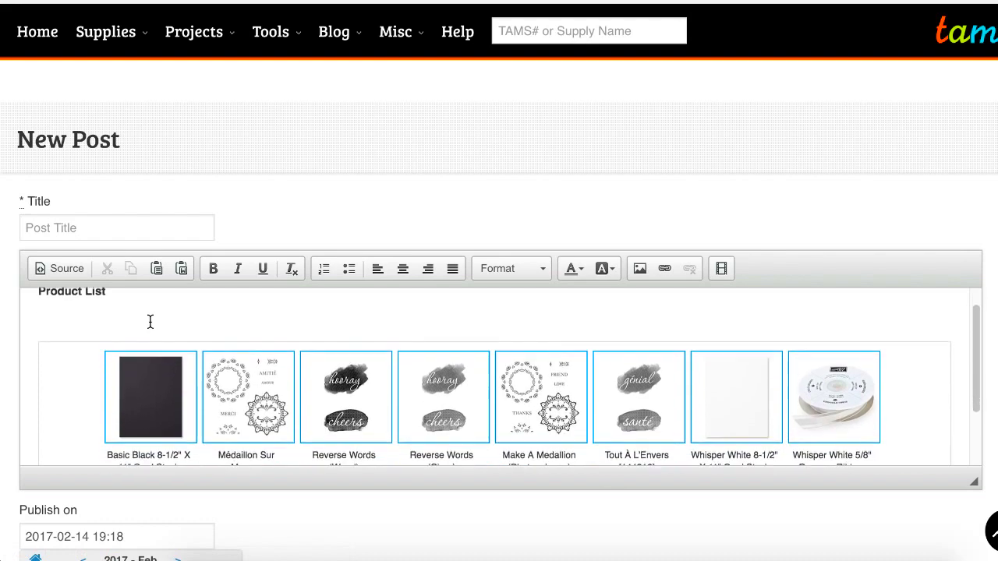
scroll(150, 322, "up", 3)
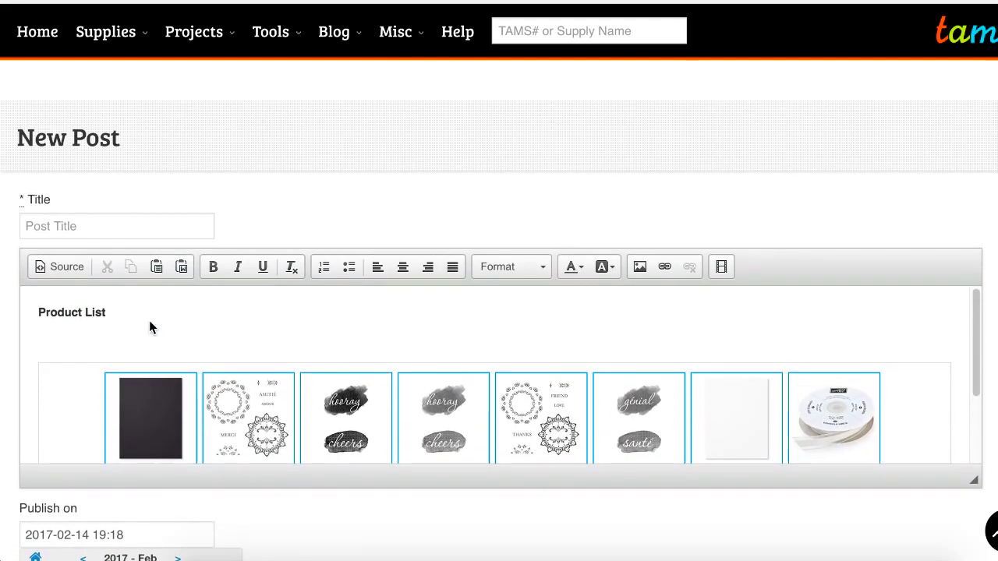
left_click(122, 310)
left_click_drag(122, 310, 38, 301)
key("BackSpace")
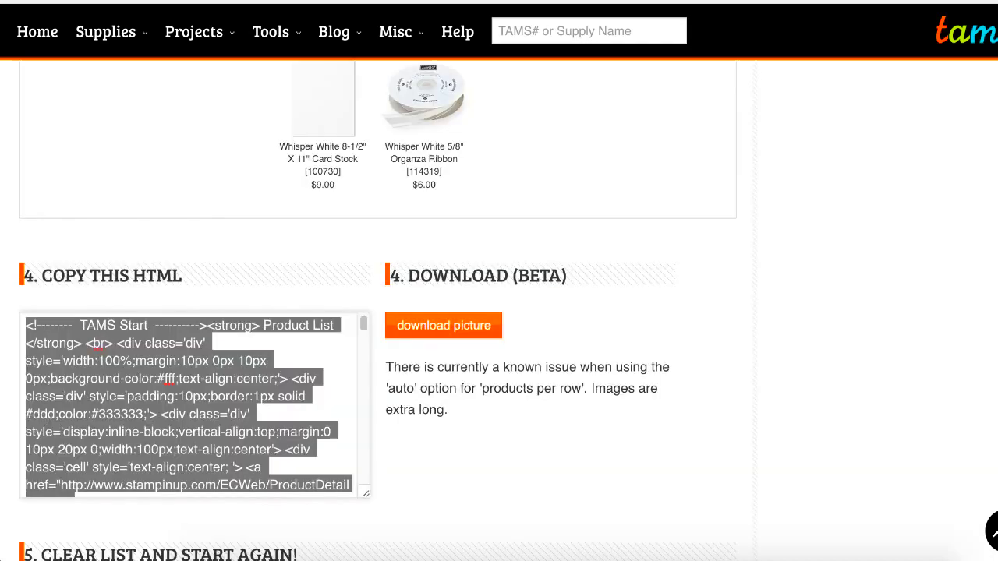
- Add the orange Generate Links button to the bookmarks bar as a bookmarklet
scroll(741, 299, "up", 15)
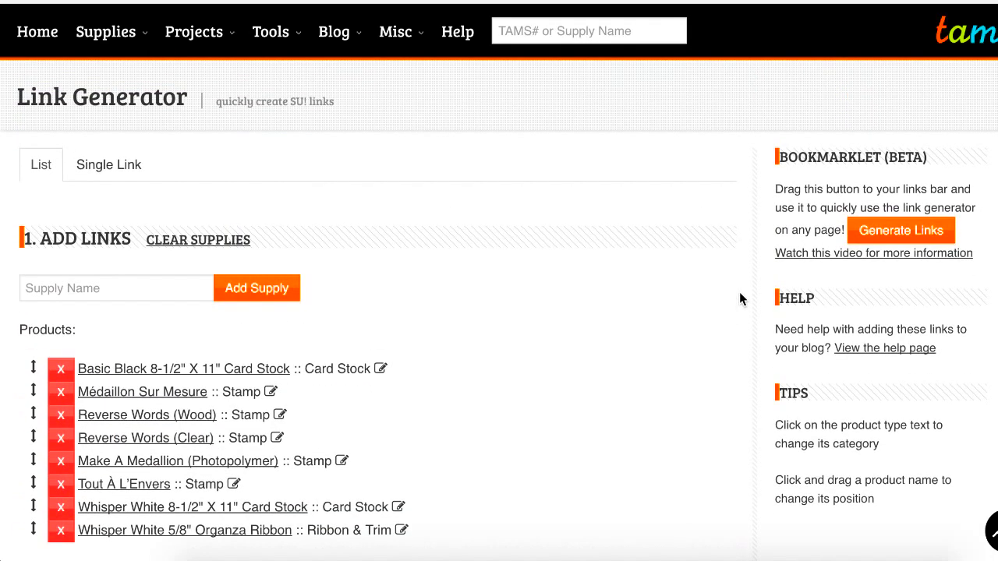
scroll(741, 299, "up", 1)
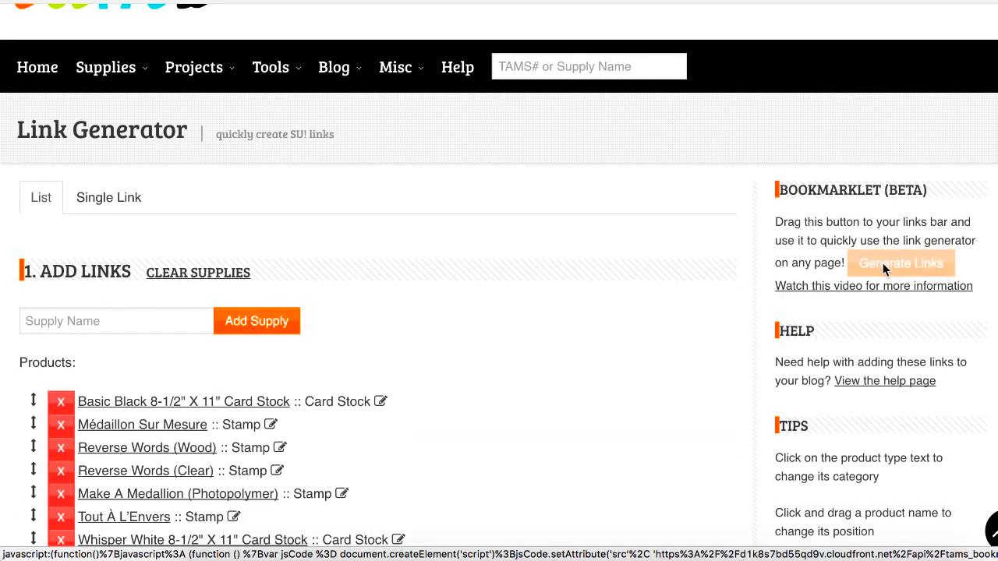
left_click_drag(885, 269, 452, 135)
left_click_drag(219, 34, 201, 1)
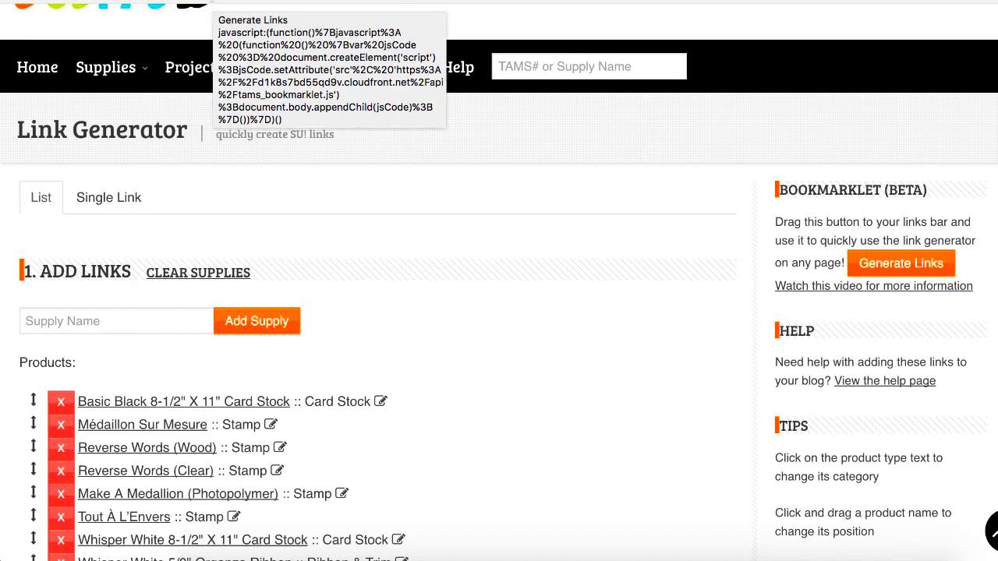
mouse_move(306, 89)
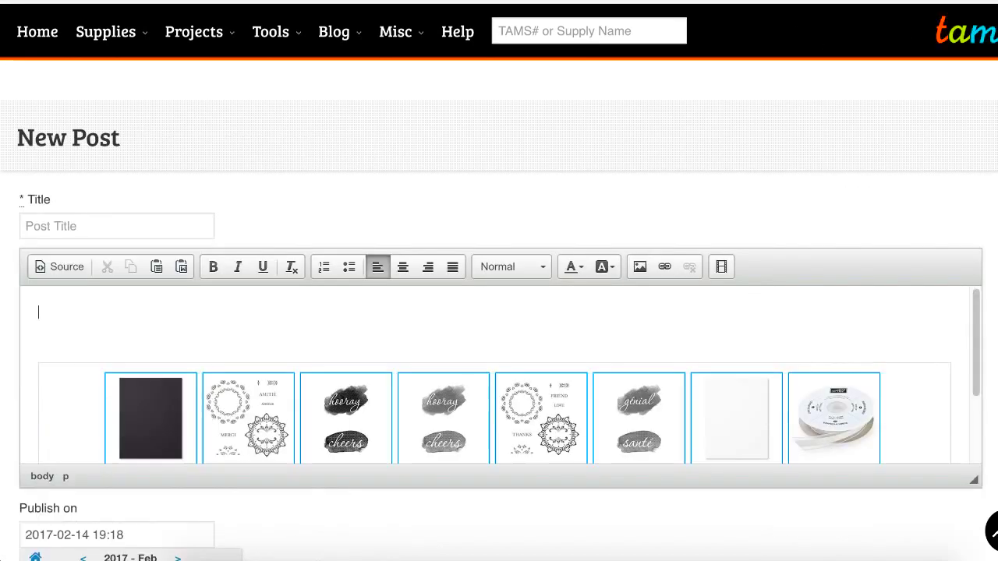
- Launch the Generate Links bookmarklet overlay over the New Post editor
left_click(200, 1)
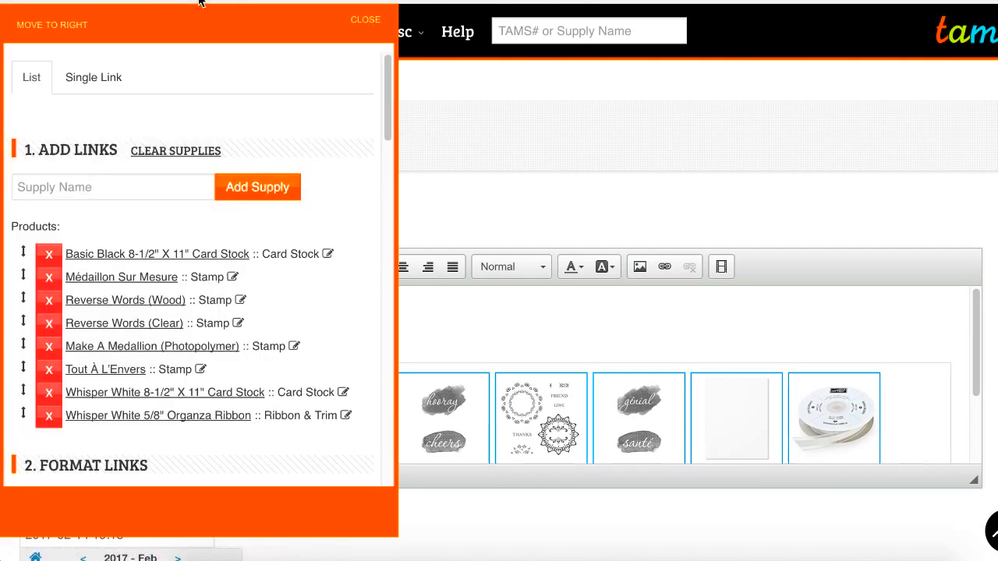
scroll(126, 94, "down", 2)
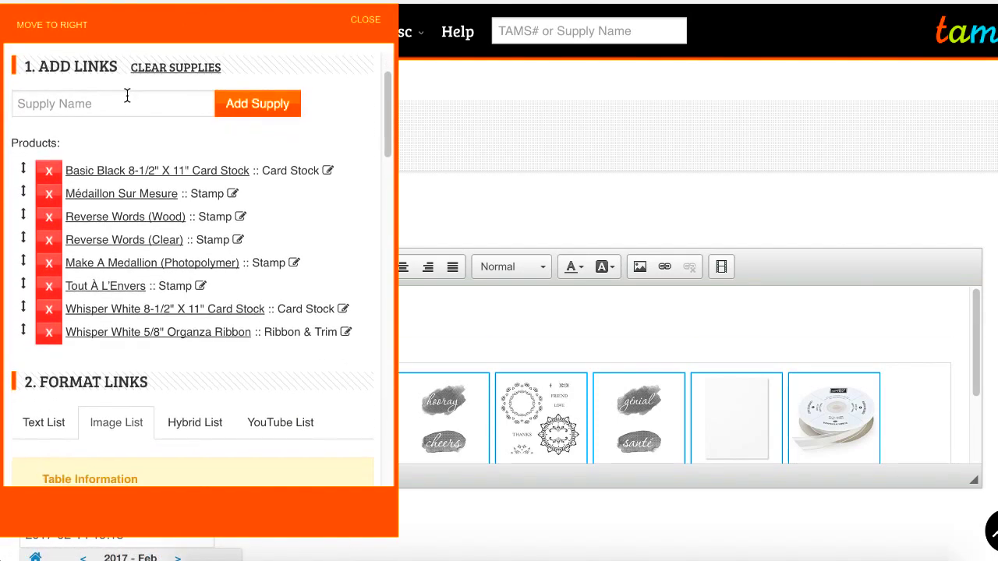
scroll(127, 95, "up", 2)
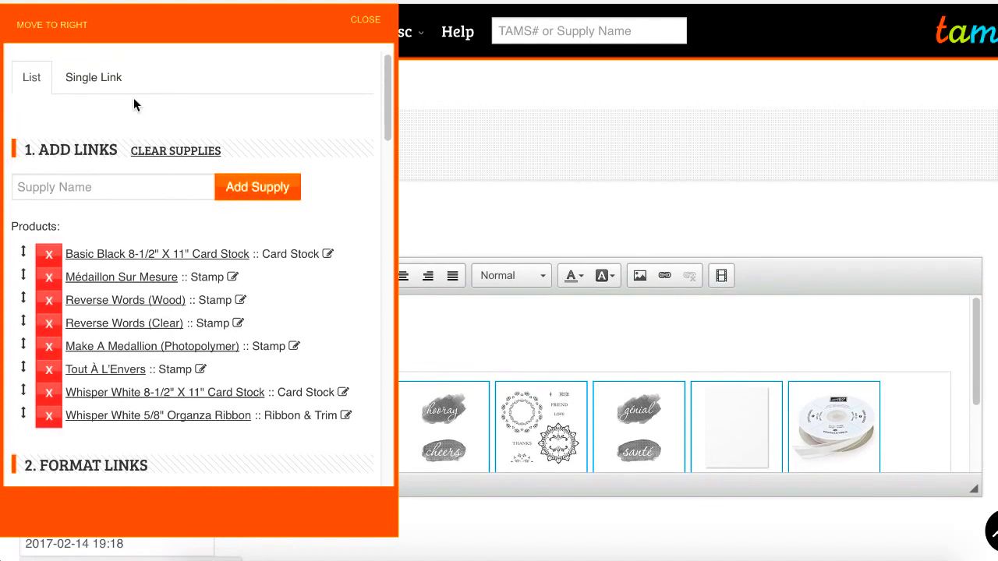
scroll(616, 182, "down", 3)
scroll(616, 181, "up", 1)
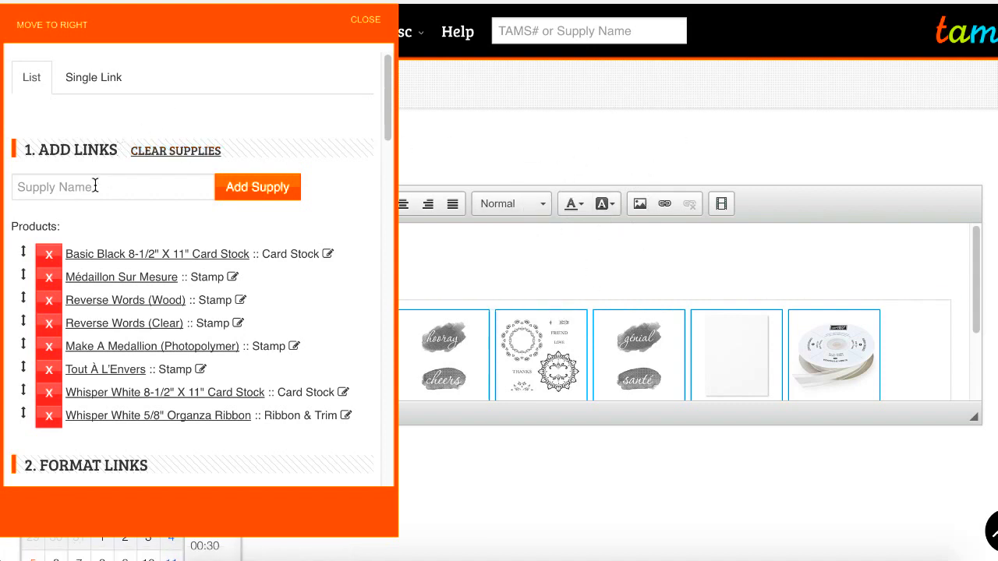
- Generate a single link for Whisper White 8-1/2" X 11" Card Stock, select its Short Url, and close
left_click(82, 75)
left_click(72, 137)
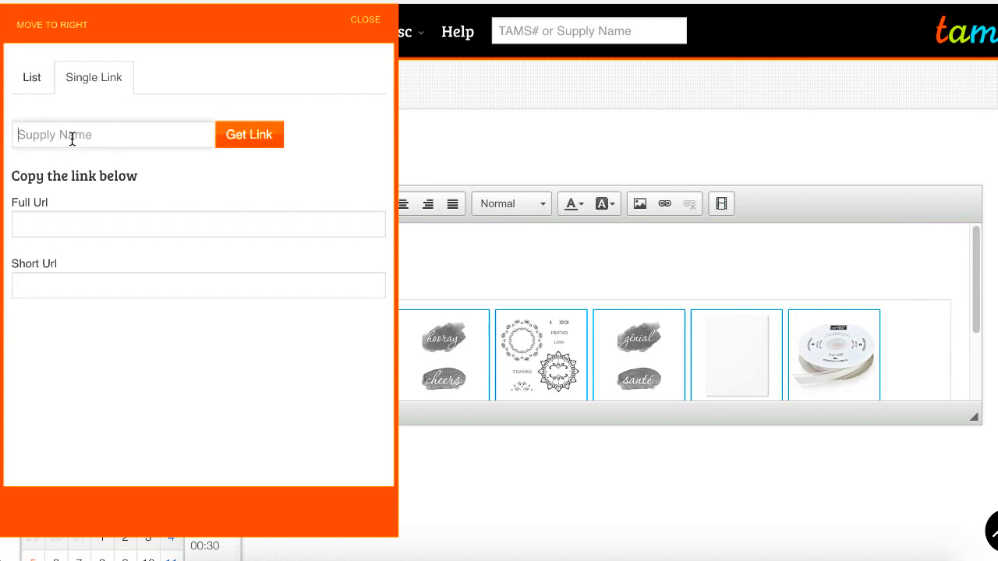
type("whisper white")
left_click(142, 168)
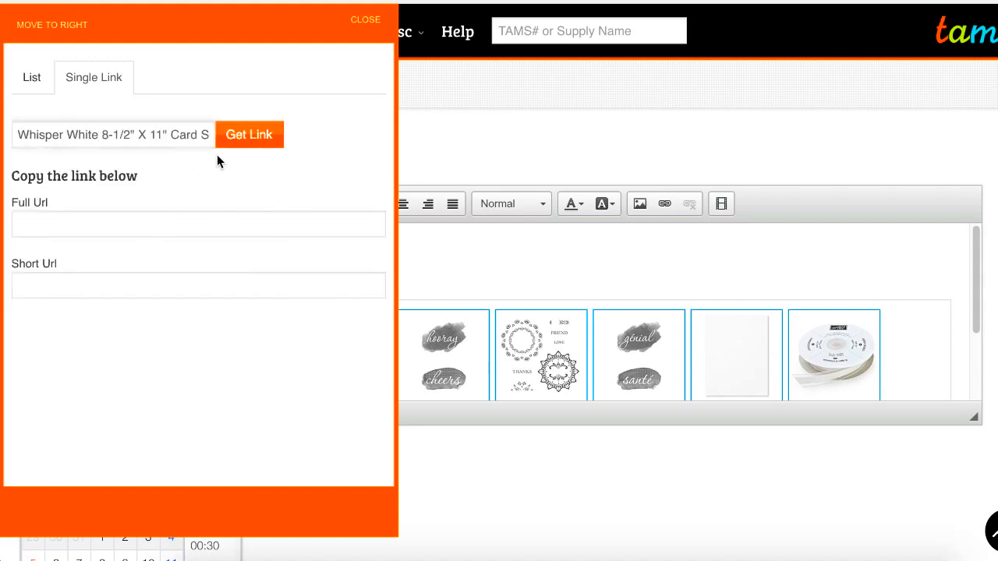
left_click(229, 145)
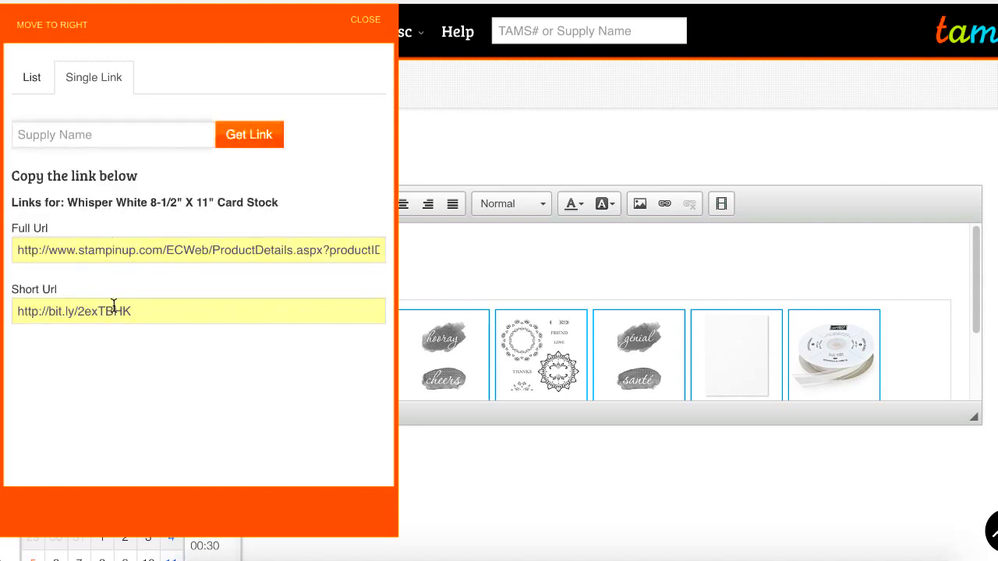
left_click(113, 307)
left_click(364, 19)
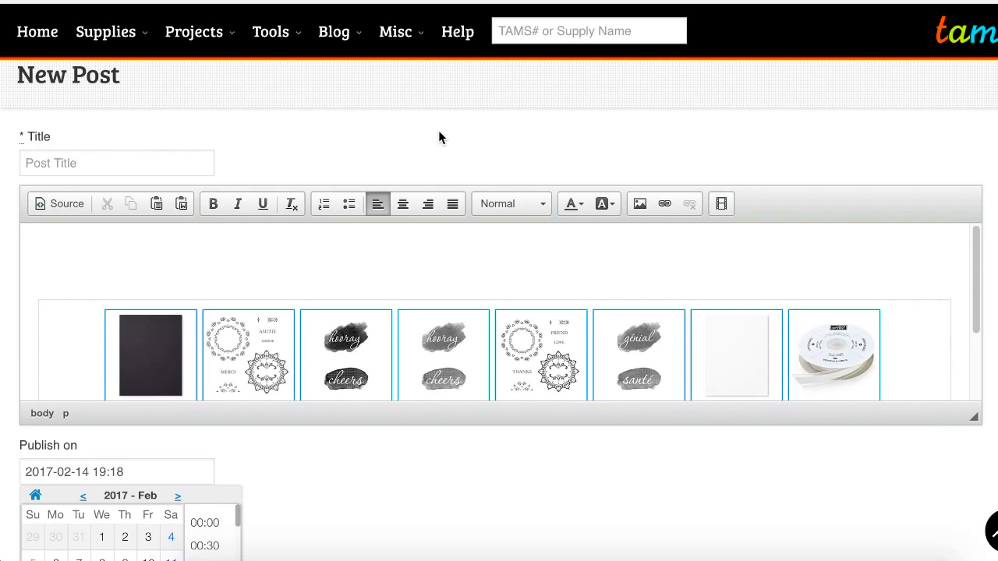
mouse_move(269, 31)
left_click(288, 196)
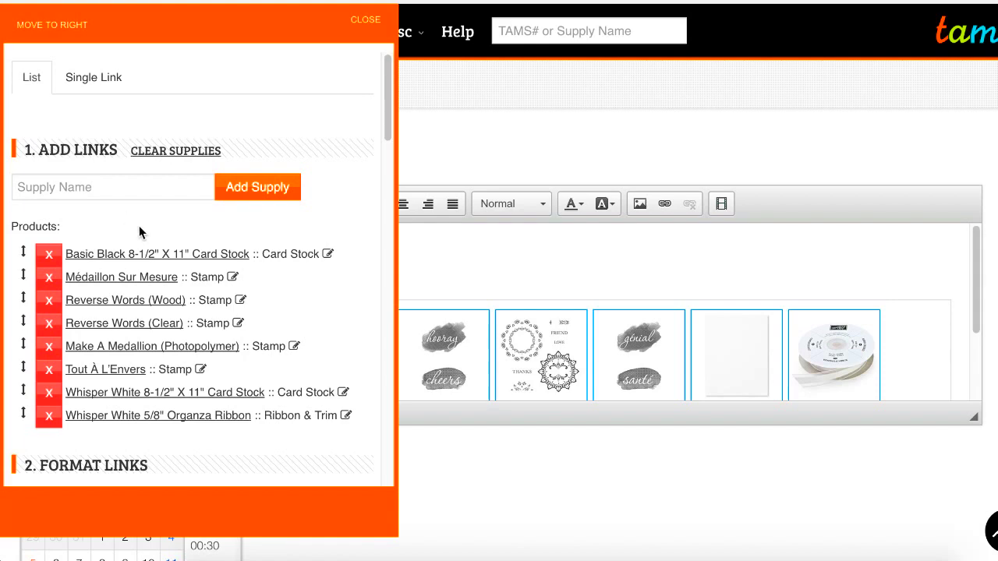
scroll(141, 229, "down", 2)
scroll(161, 258, "down", 10)
left_click(156, 320)
scroll(364, 274, "down", 4)
scroll(363, 274, "down", 4)
scroll(355, 222, "up", 3)
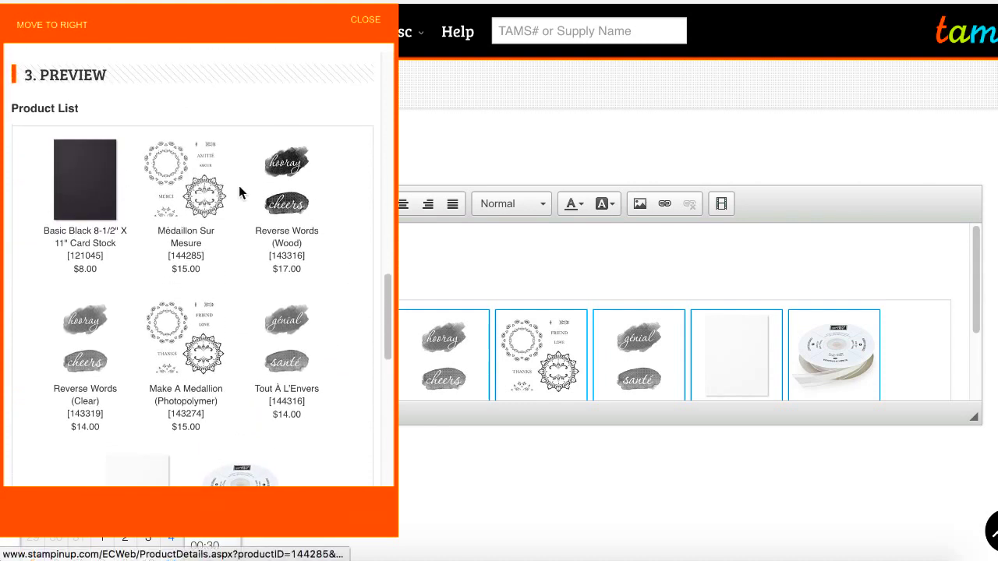
scroll(192, 201, "up", 2)
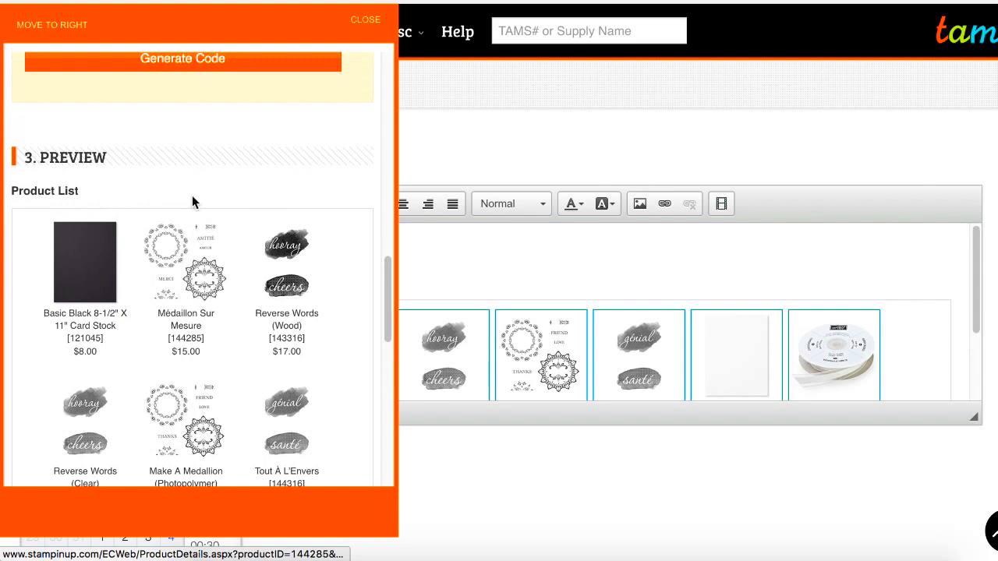
scroll(194, 201, "up", 6)
scroll(195, 204, "up", 3)
scroll(195, 203, "down", 6)
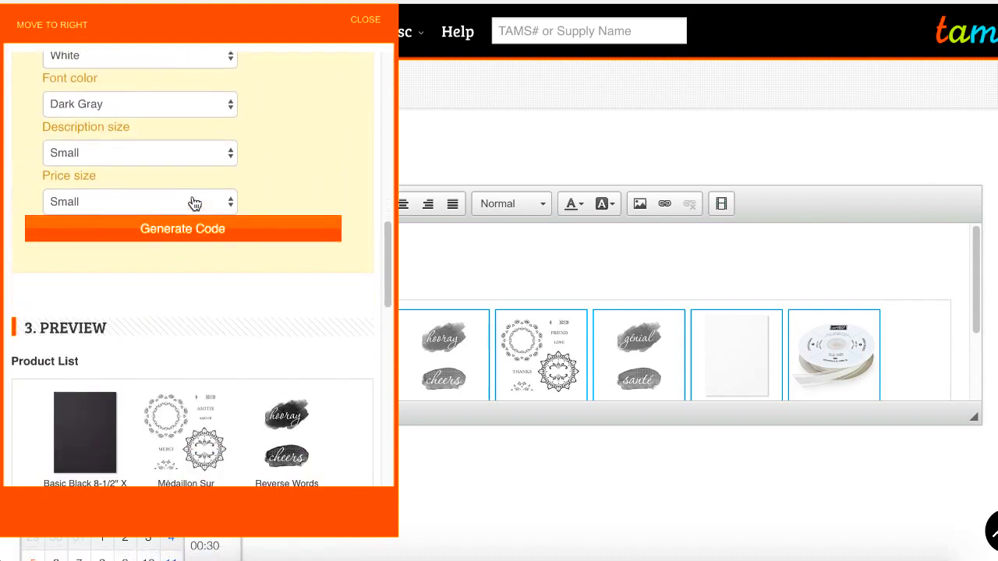
left_click(365, 21)
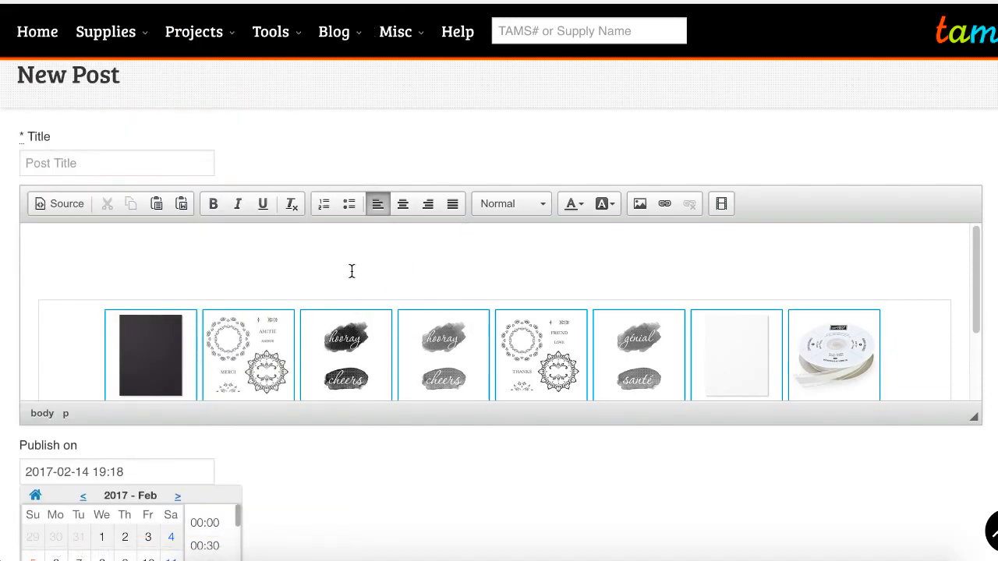
mouse_move(177, 60)
left_click(219, 1)
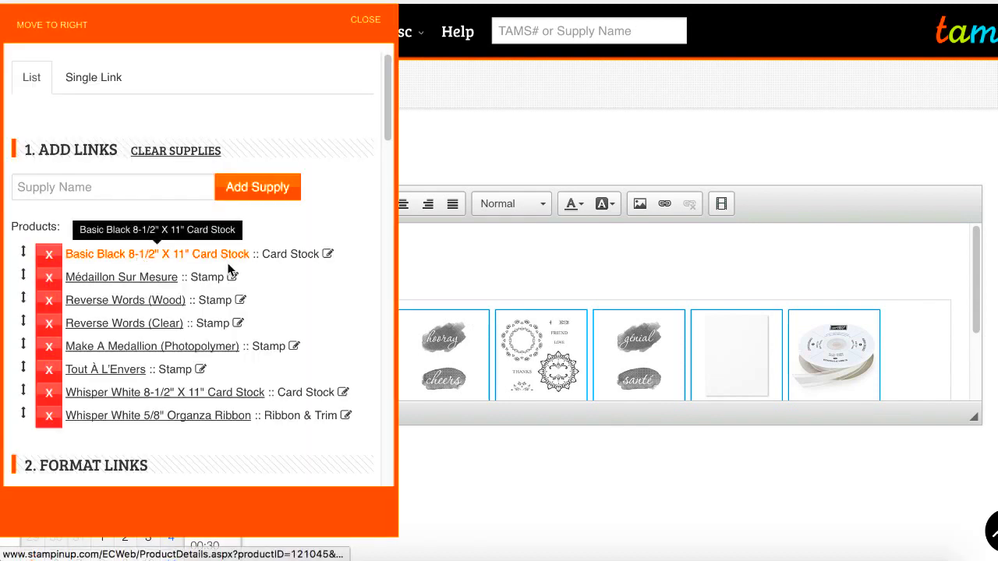
scroll(287, 308, "down", 8)
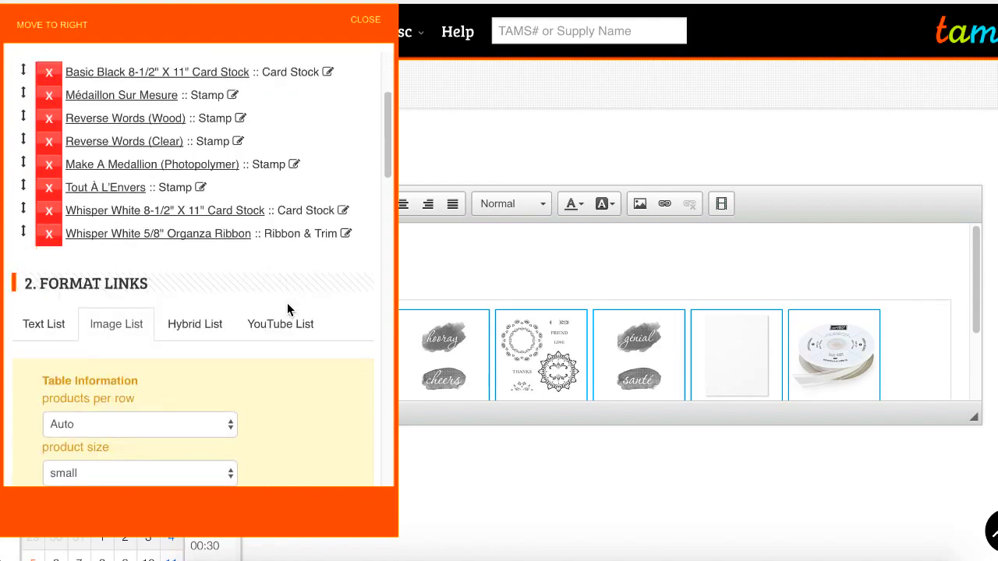
scroll(287, 309, "down", 10)
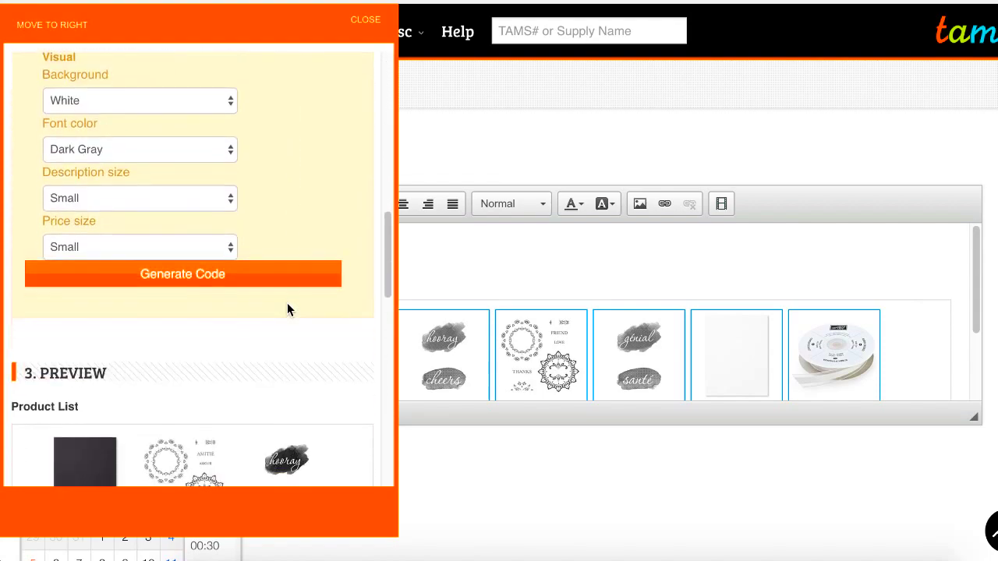
scroll(287, 310, "down", 5)
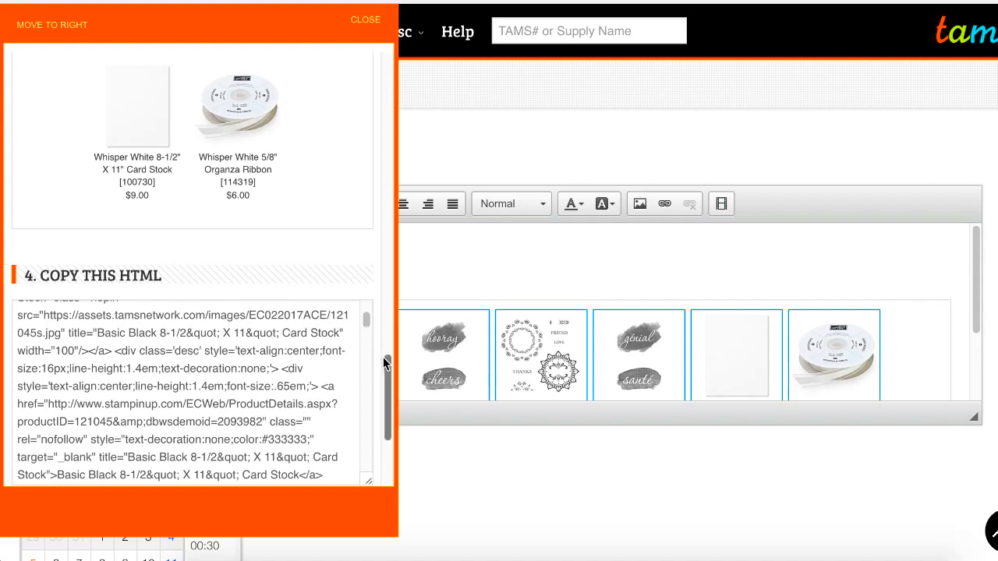
left_click(369, 22)
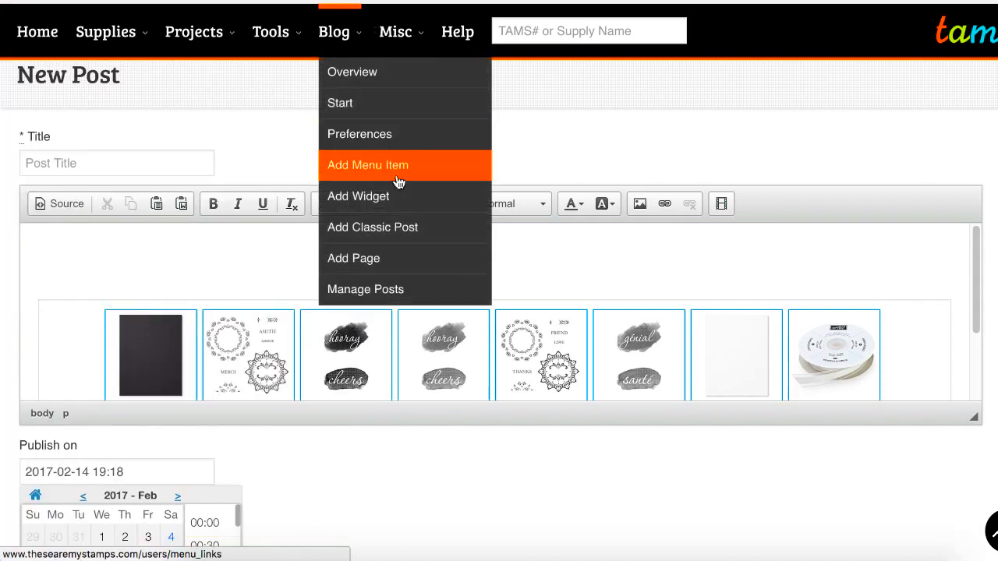